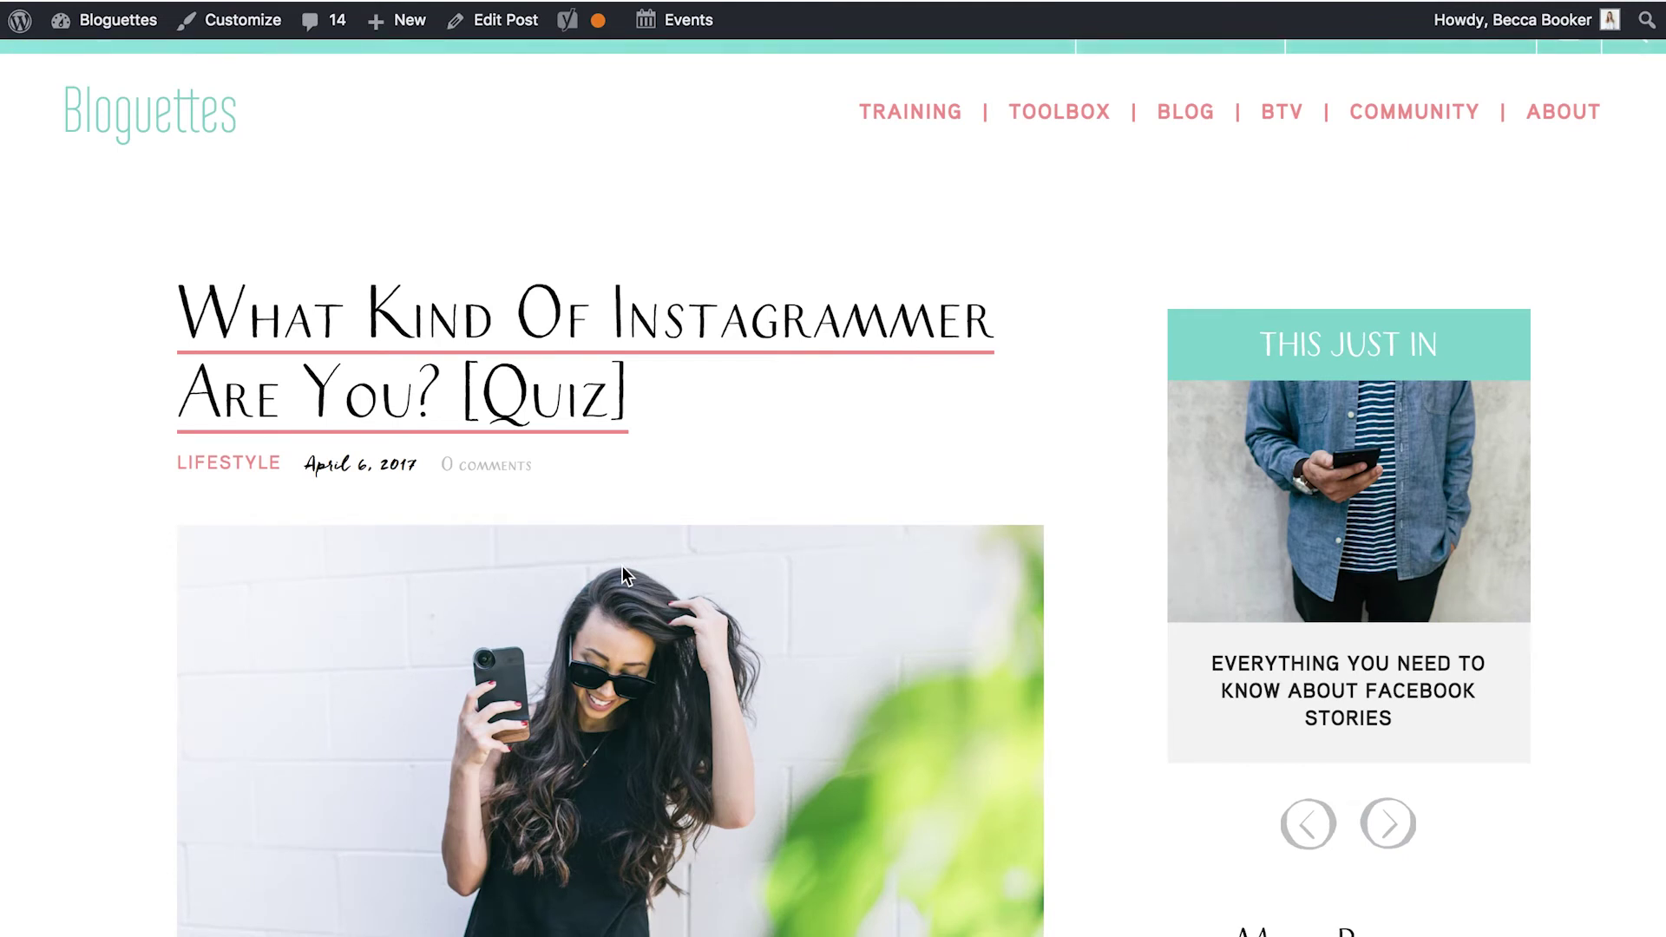
# Scroll down the 'What Kind Of Instagrammer Are You?' post to its embedded quiz and start it.
pyautogui.scroll(-1, 622, 567)
pyautogui.scroll(-3, 622, 568)
pyautogui.scroll(-2, 622, 568)
pyautogui.scroll(-1, 622, 566)
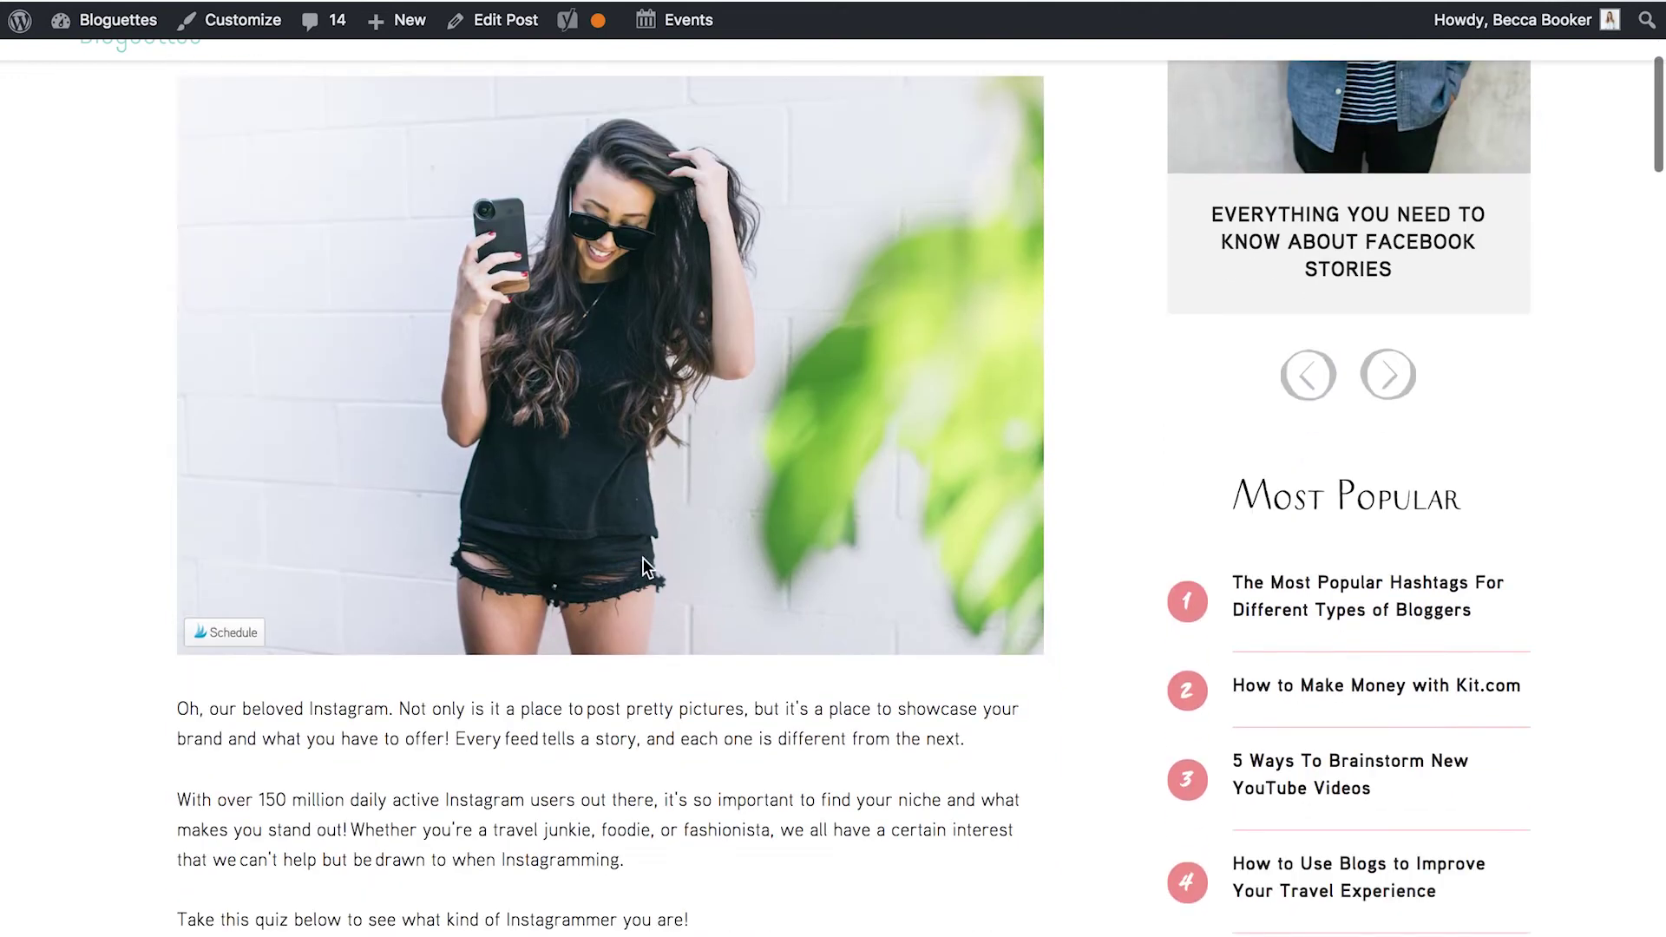
pyautogui.scroll(-2, 456, 709)
pyautogui.scroll(-4, 455, 709)
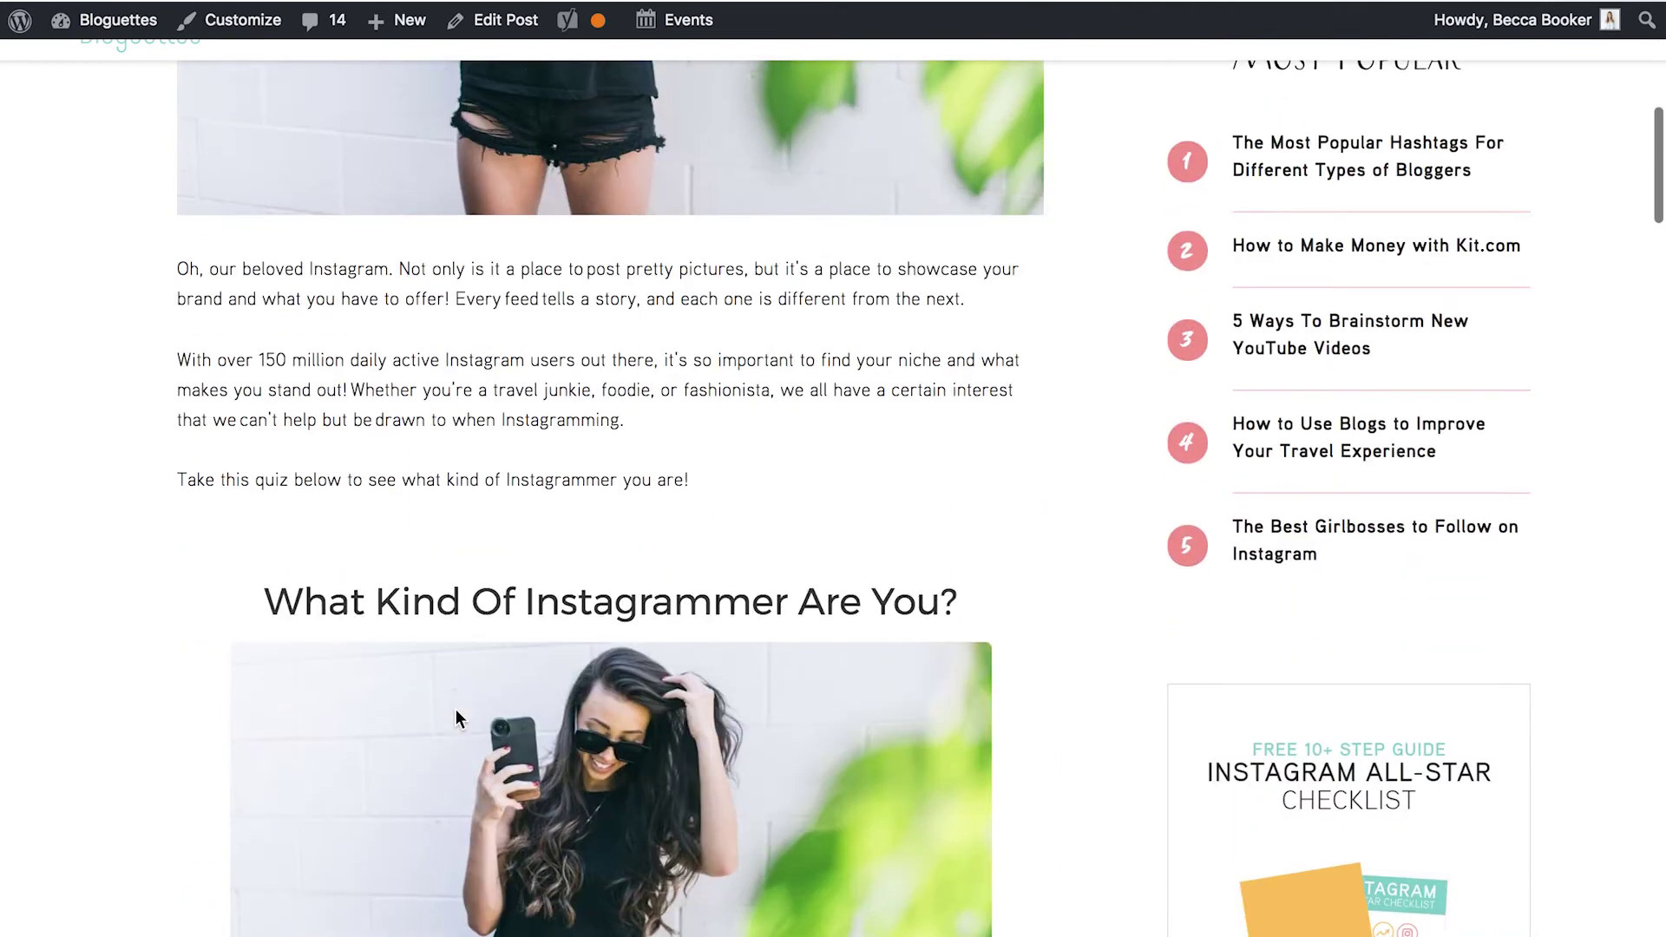
pyautogui.scroll(-2, 456, 710)
pyautogui.scroll(-3, 455, 709)
pyautogui.scroll(-1, 455, 709)
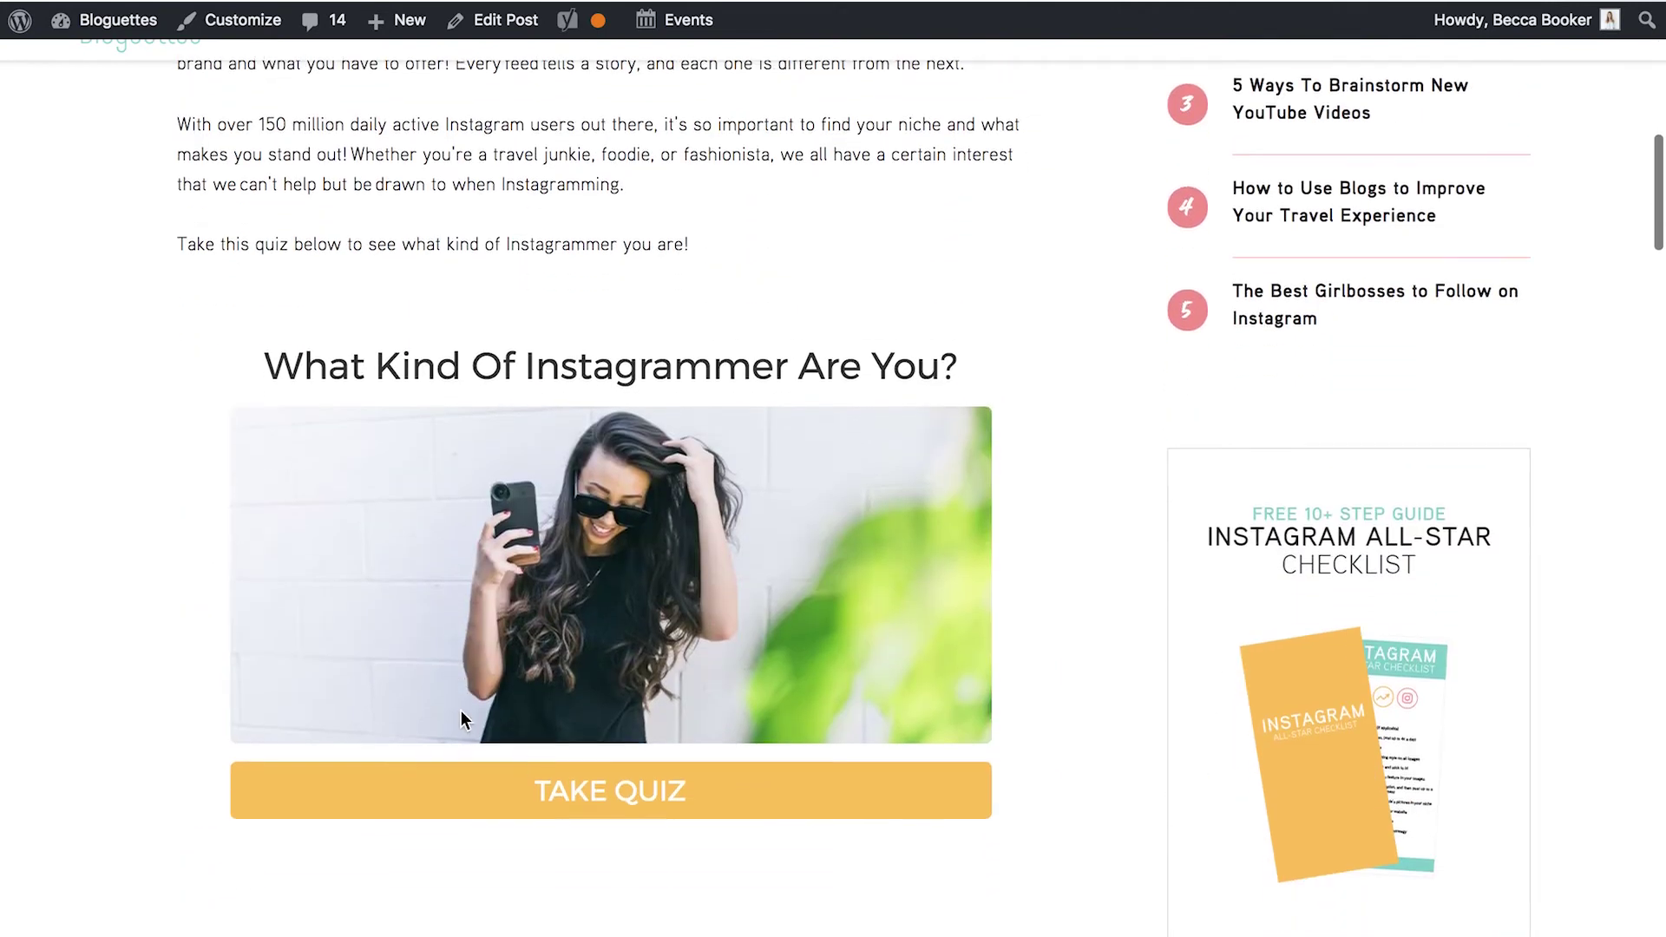
pyautogui.click(555, 791)
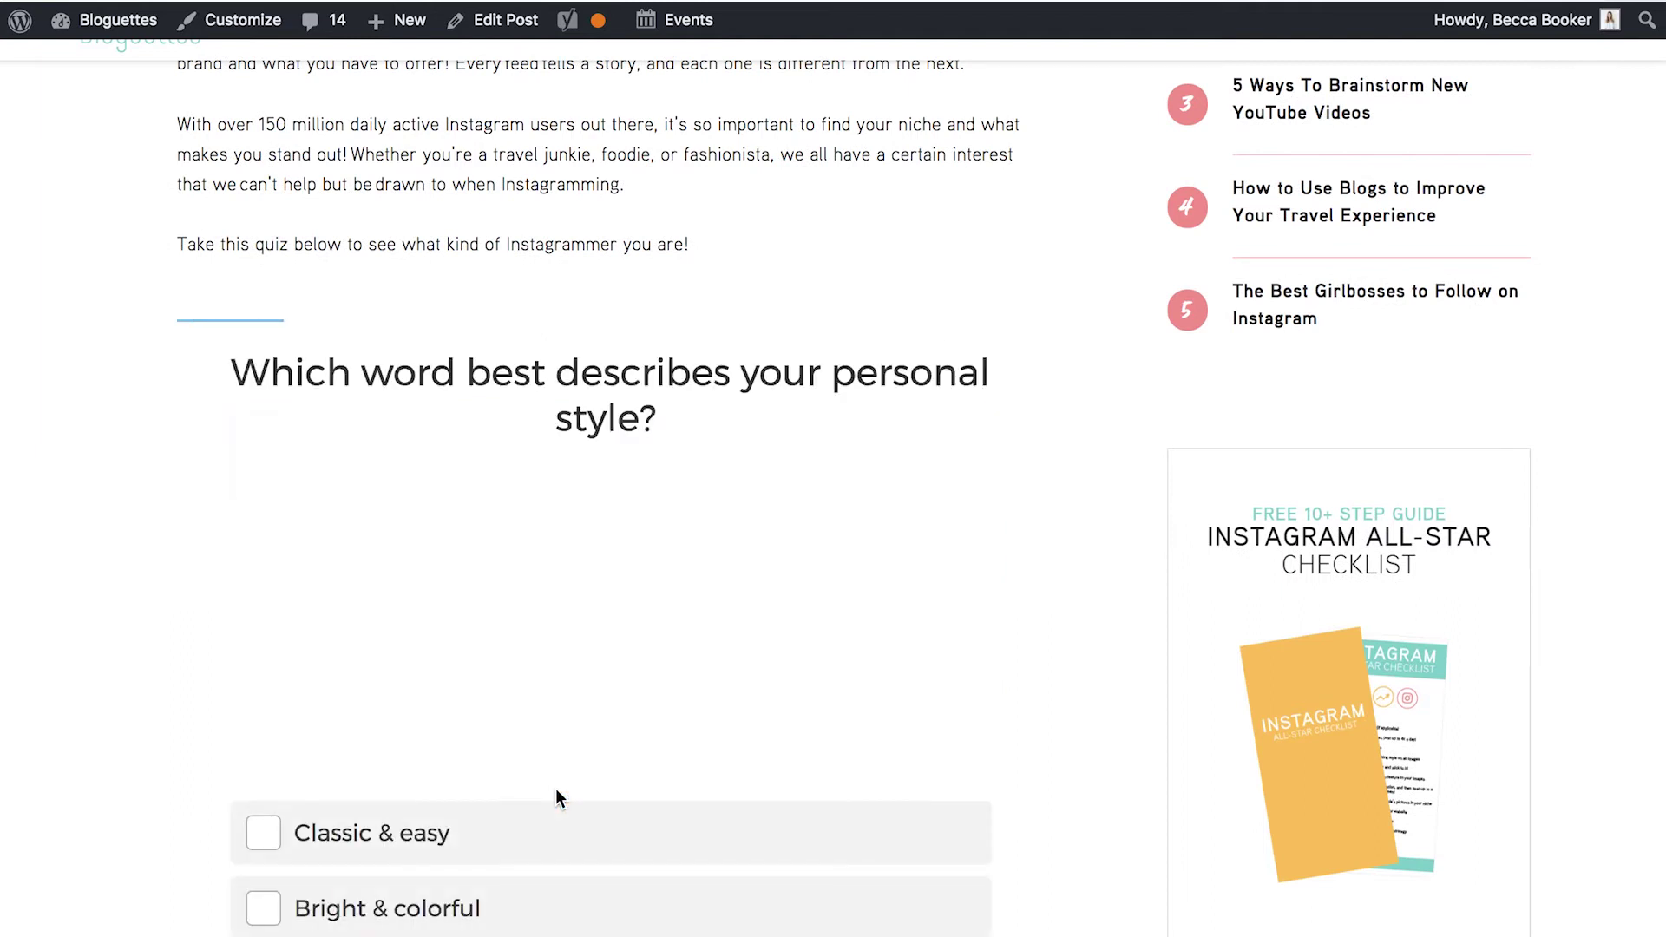
# Answer all eight quiz questions, ending with 'Family, warm, in the moment'.
pyautogui.scroll(-2, 557, 792)
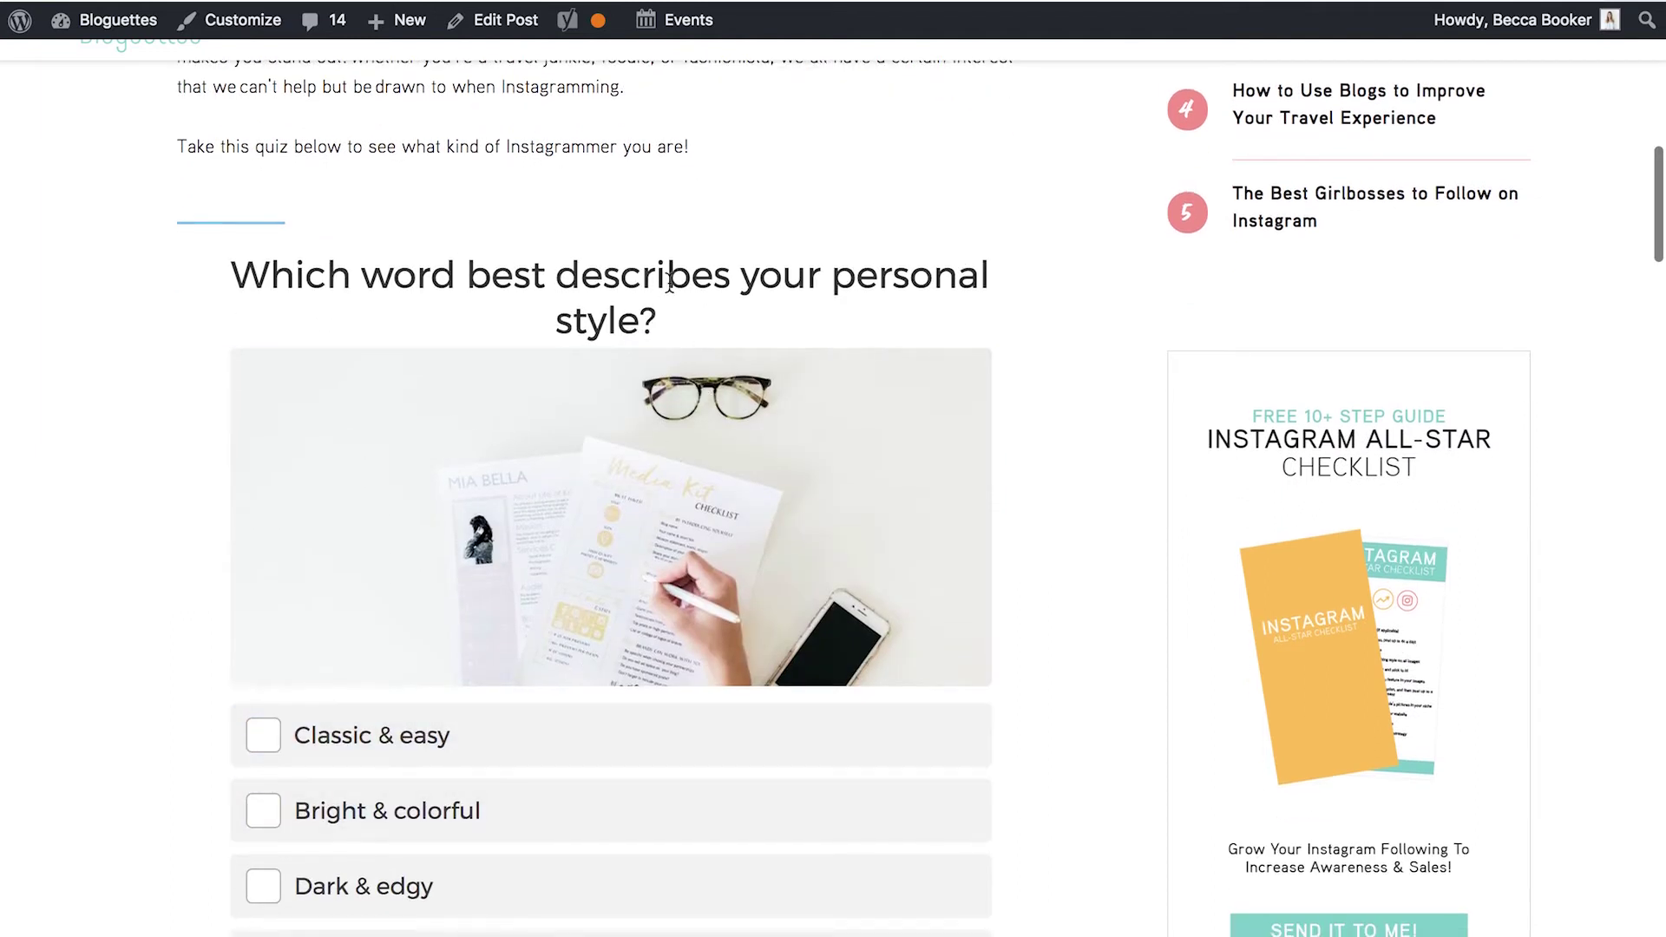
pyautogui.scroll(-2, 465, 810)
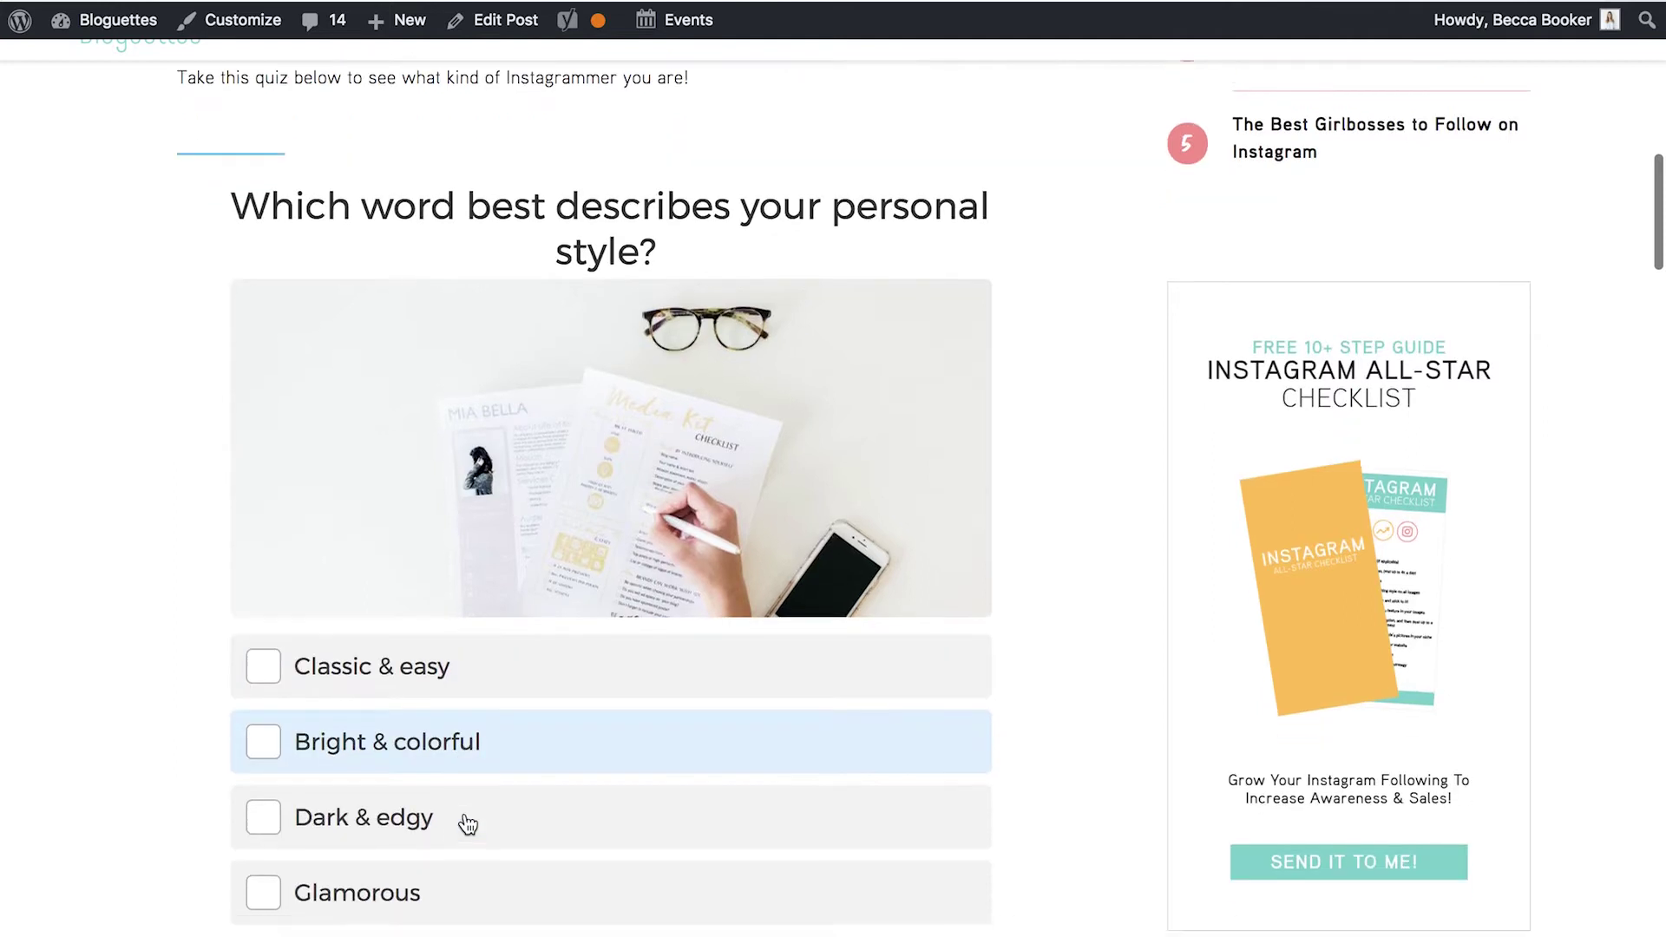
pyautogui.scroll(-1, 467, 820)
pyautogui.click(477, 698)
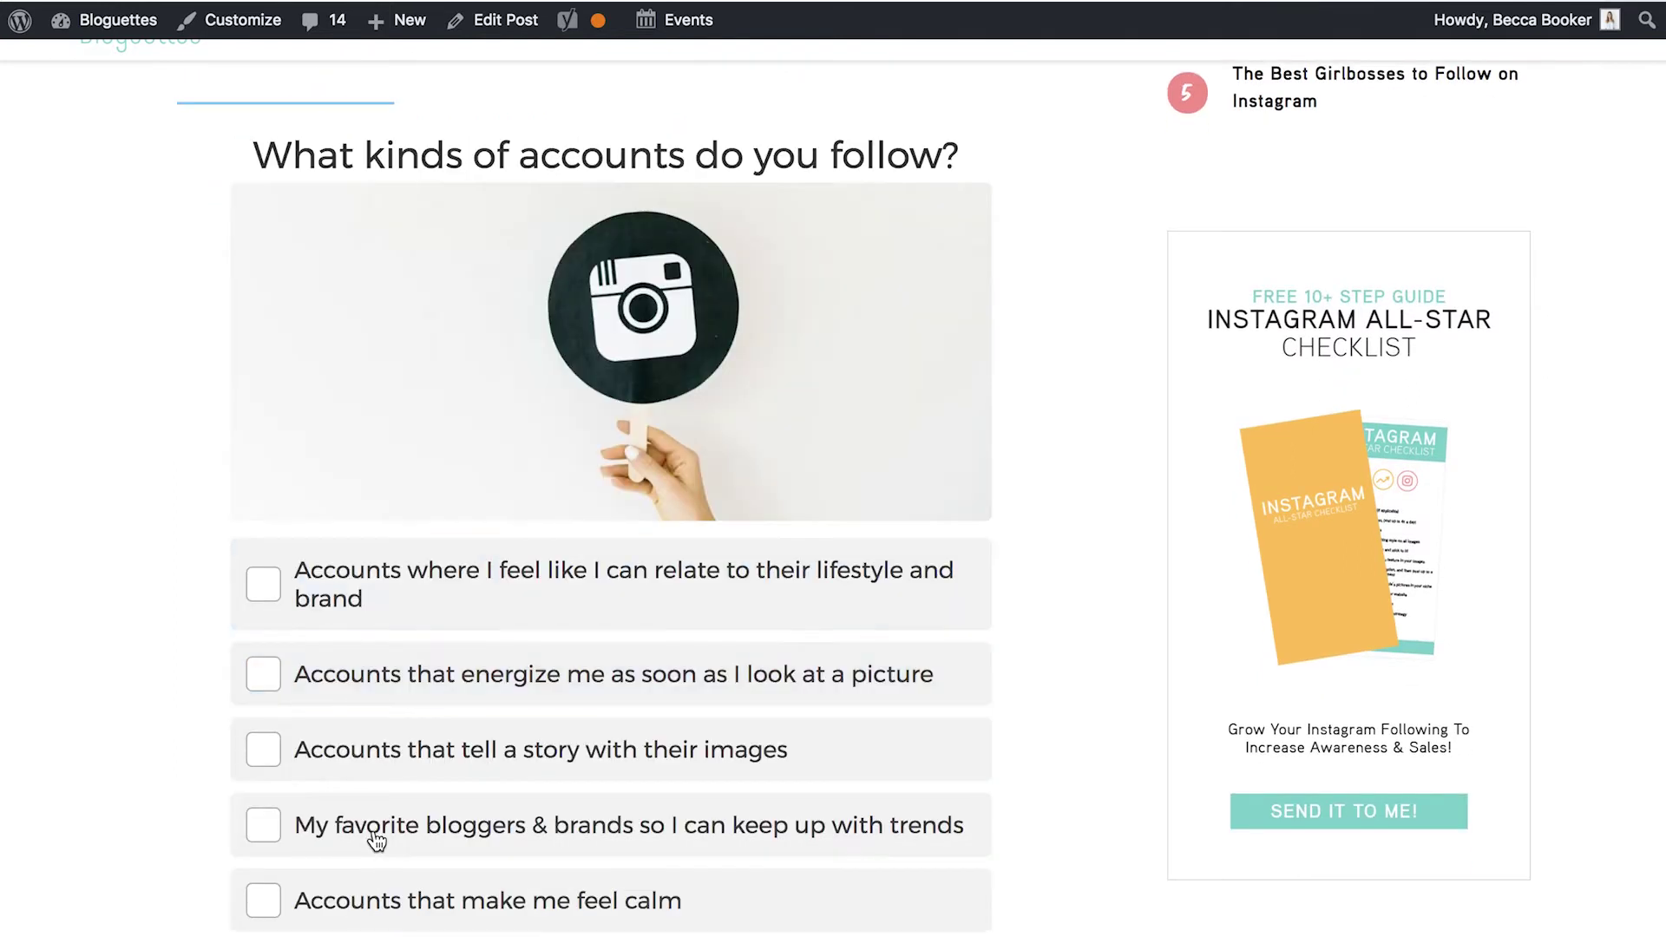
pyautogui.click(375, 840)
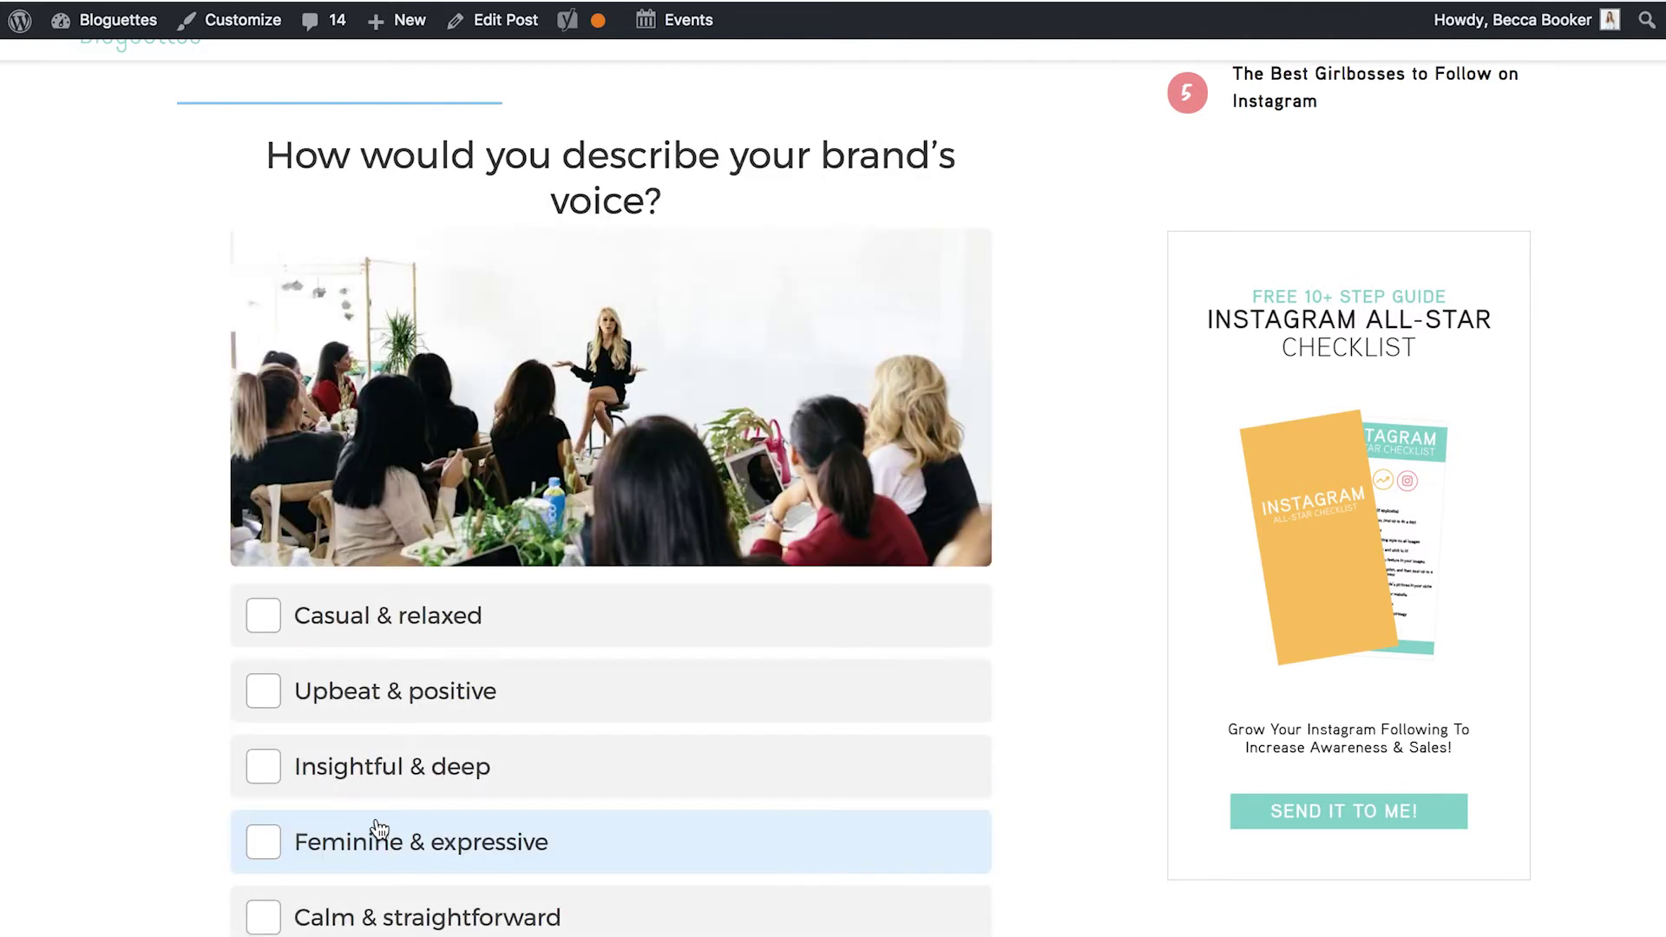
pyautogui.click(486, 687)
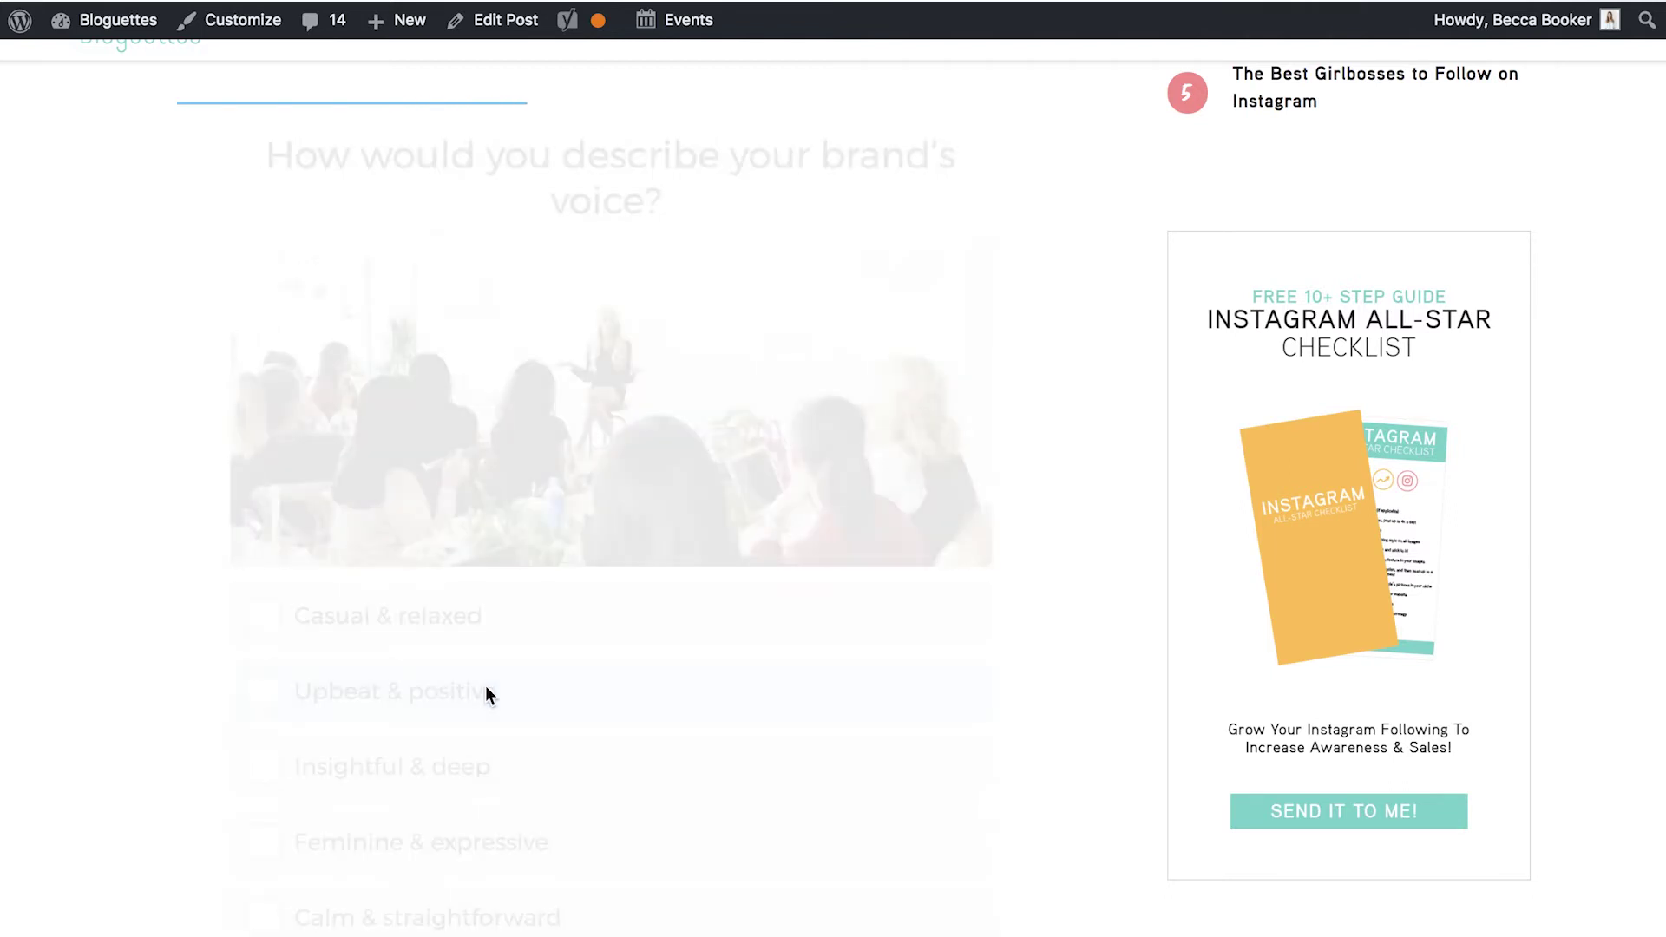
pyautogui.click(363, 928)
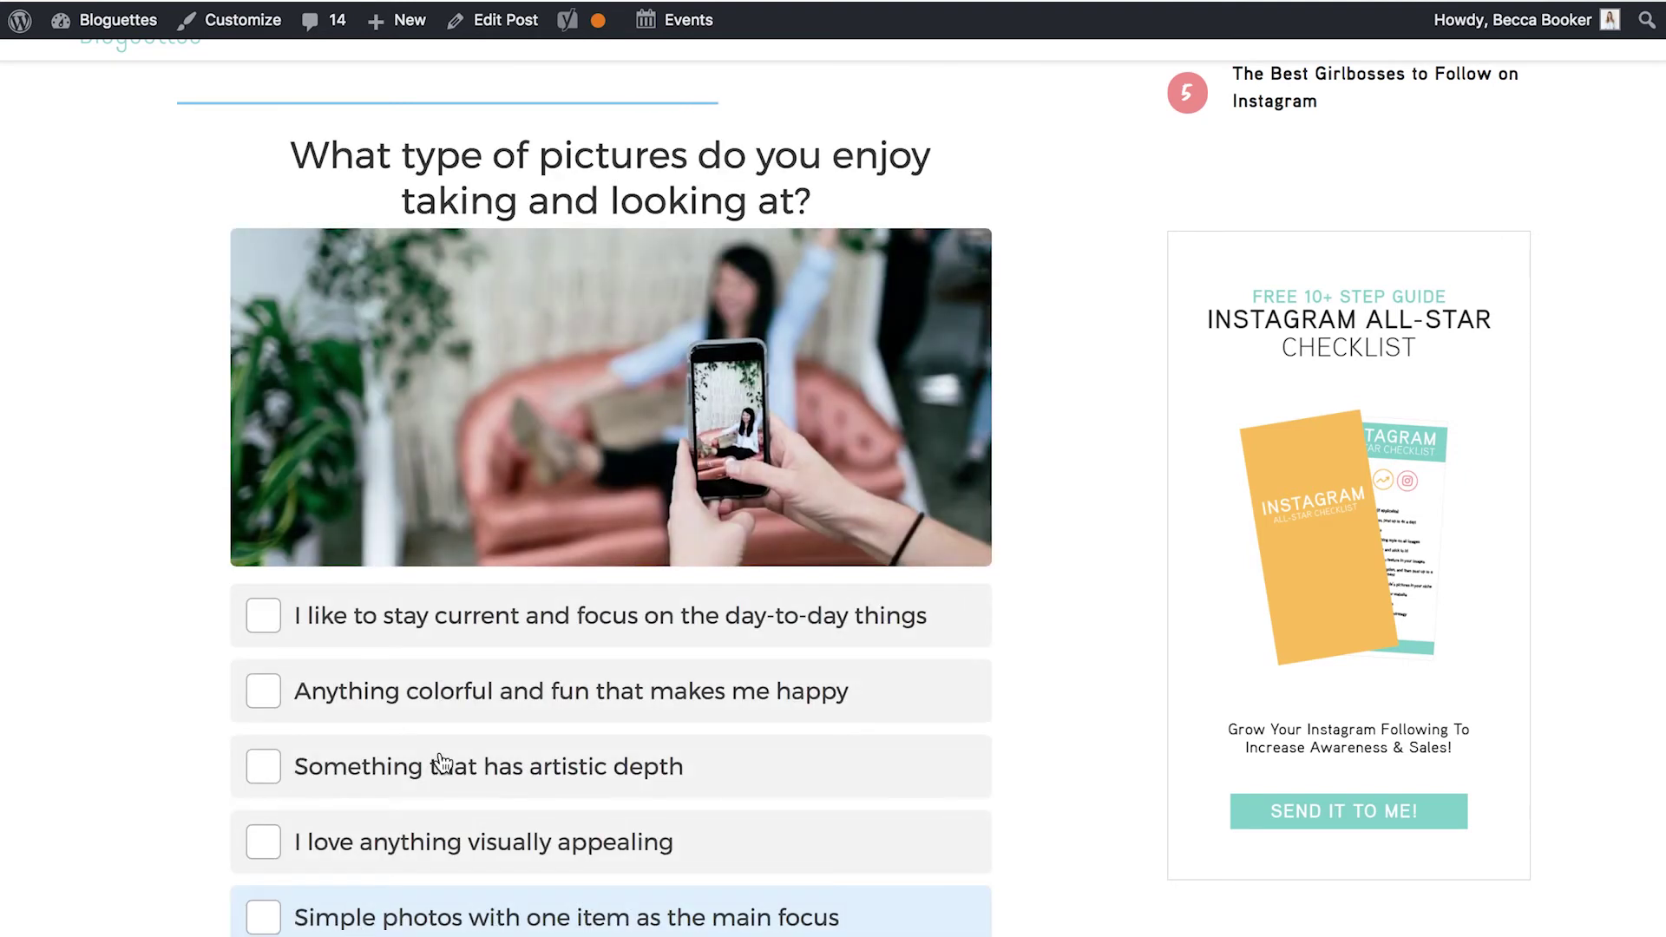
pyautogui.click(442, 763)
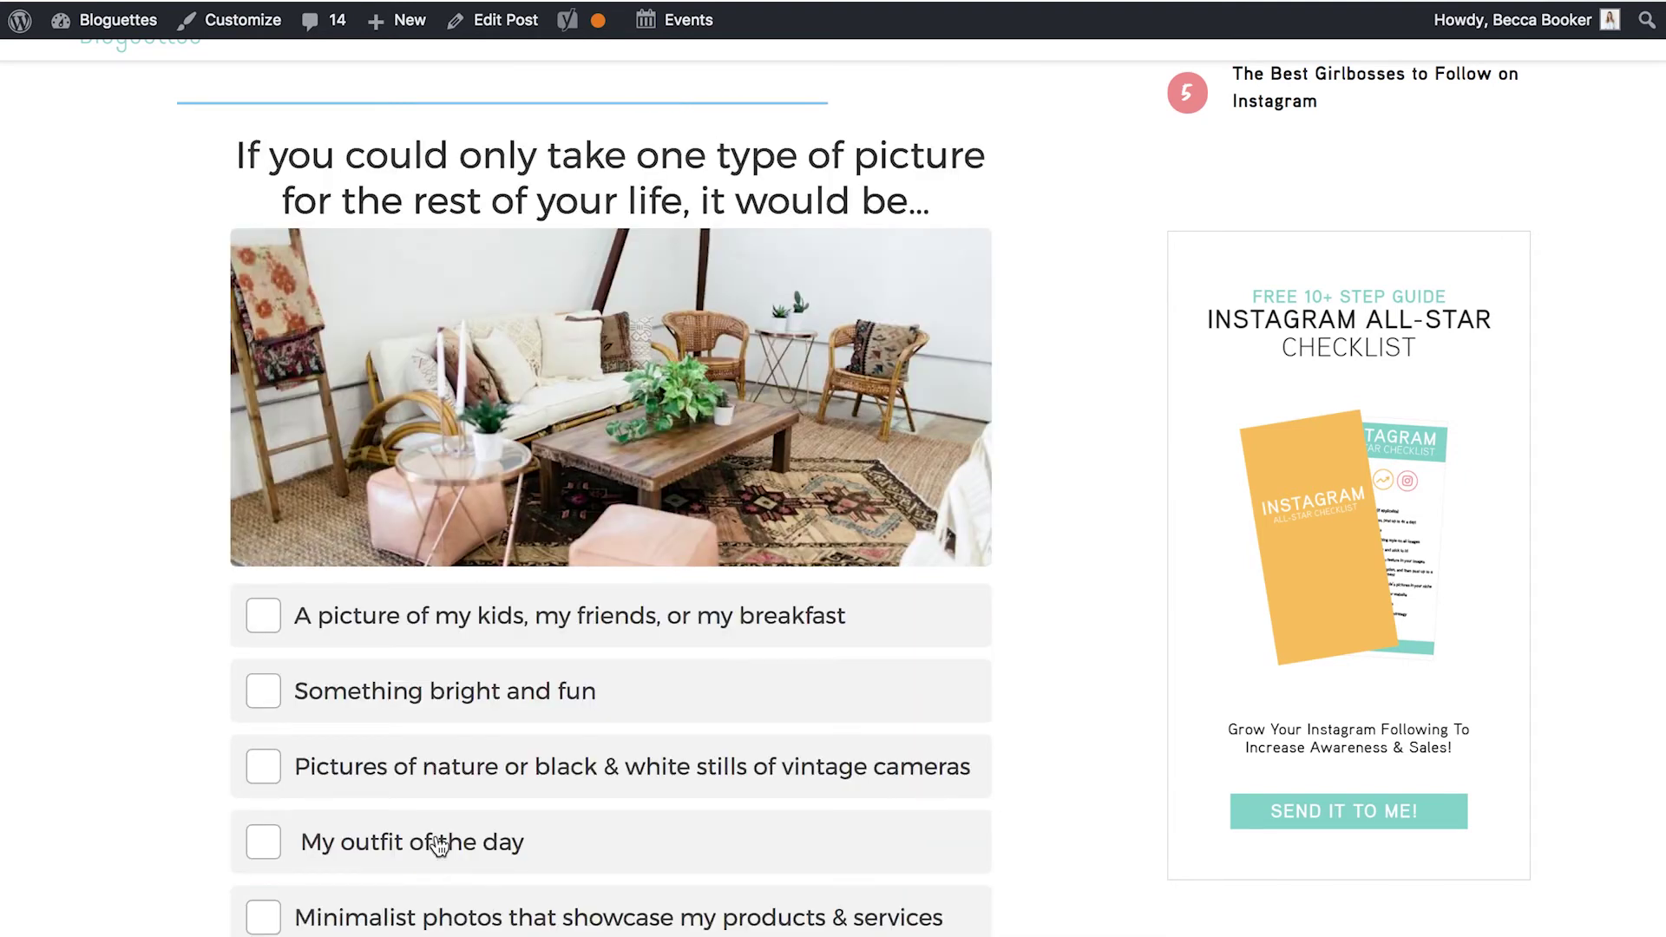
pyautogui.click(421, 846)
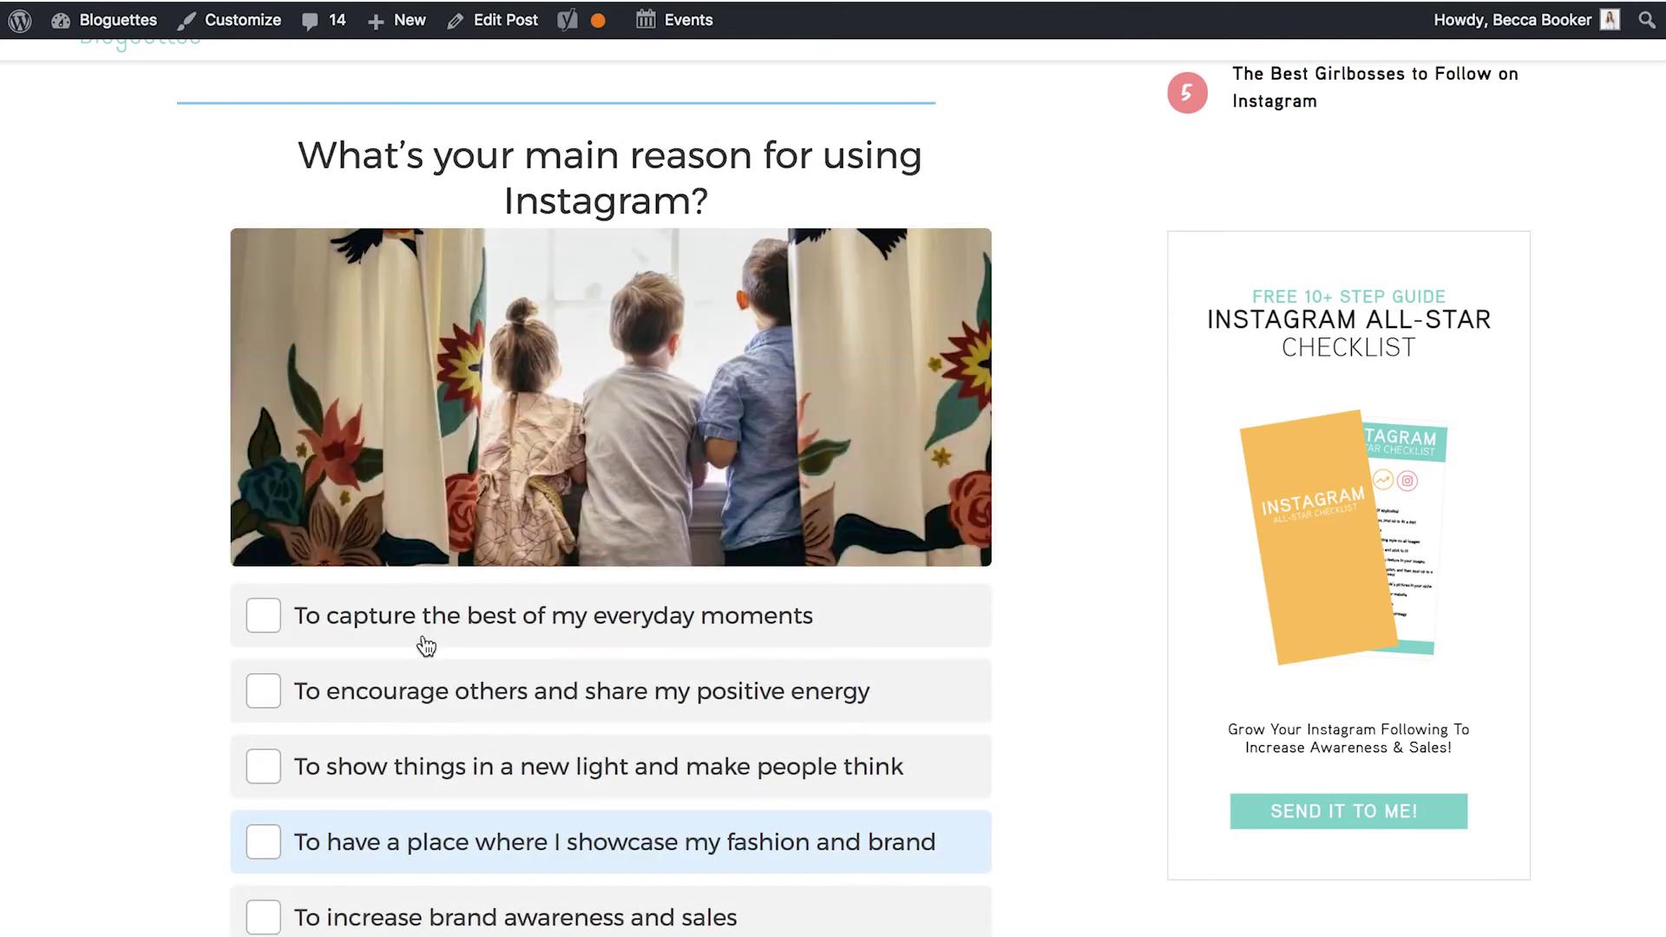
pyautogui.click(425, 637)
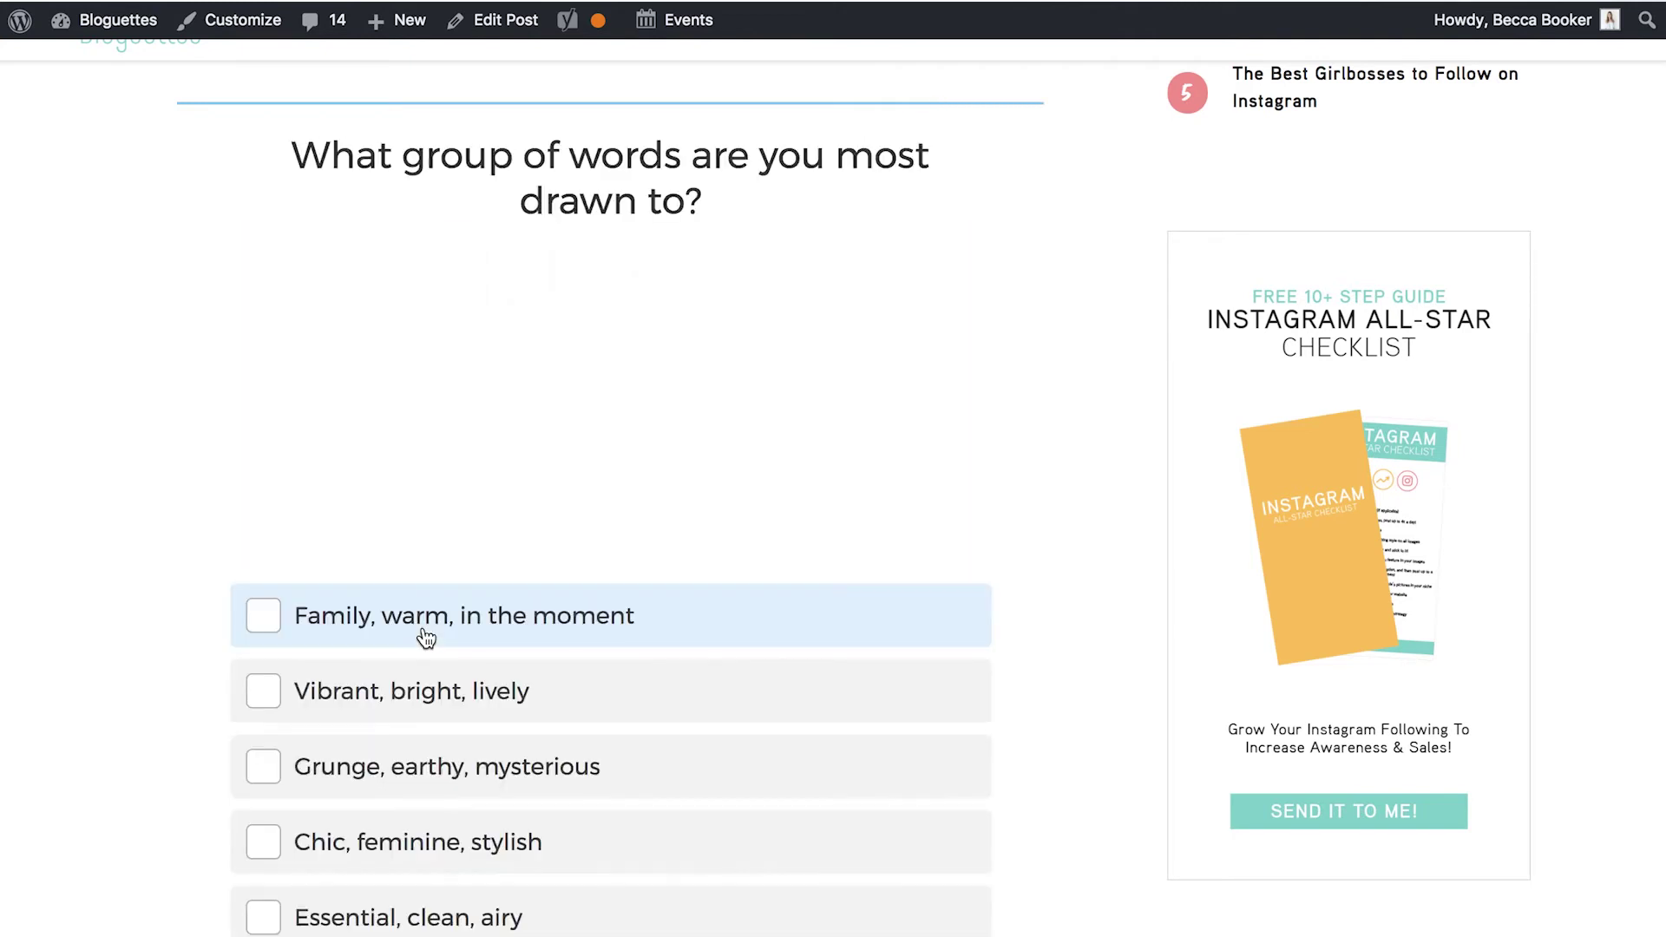
pyautogui.click(424, 635)
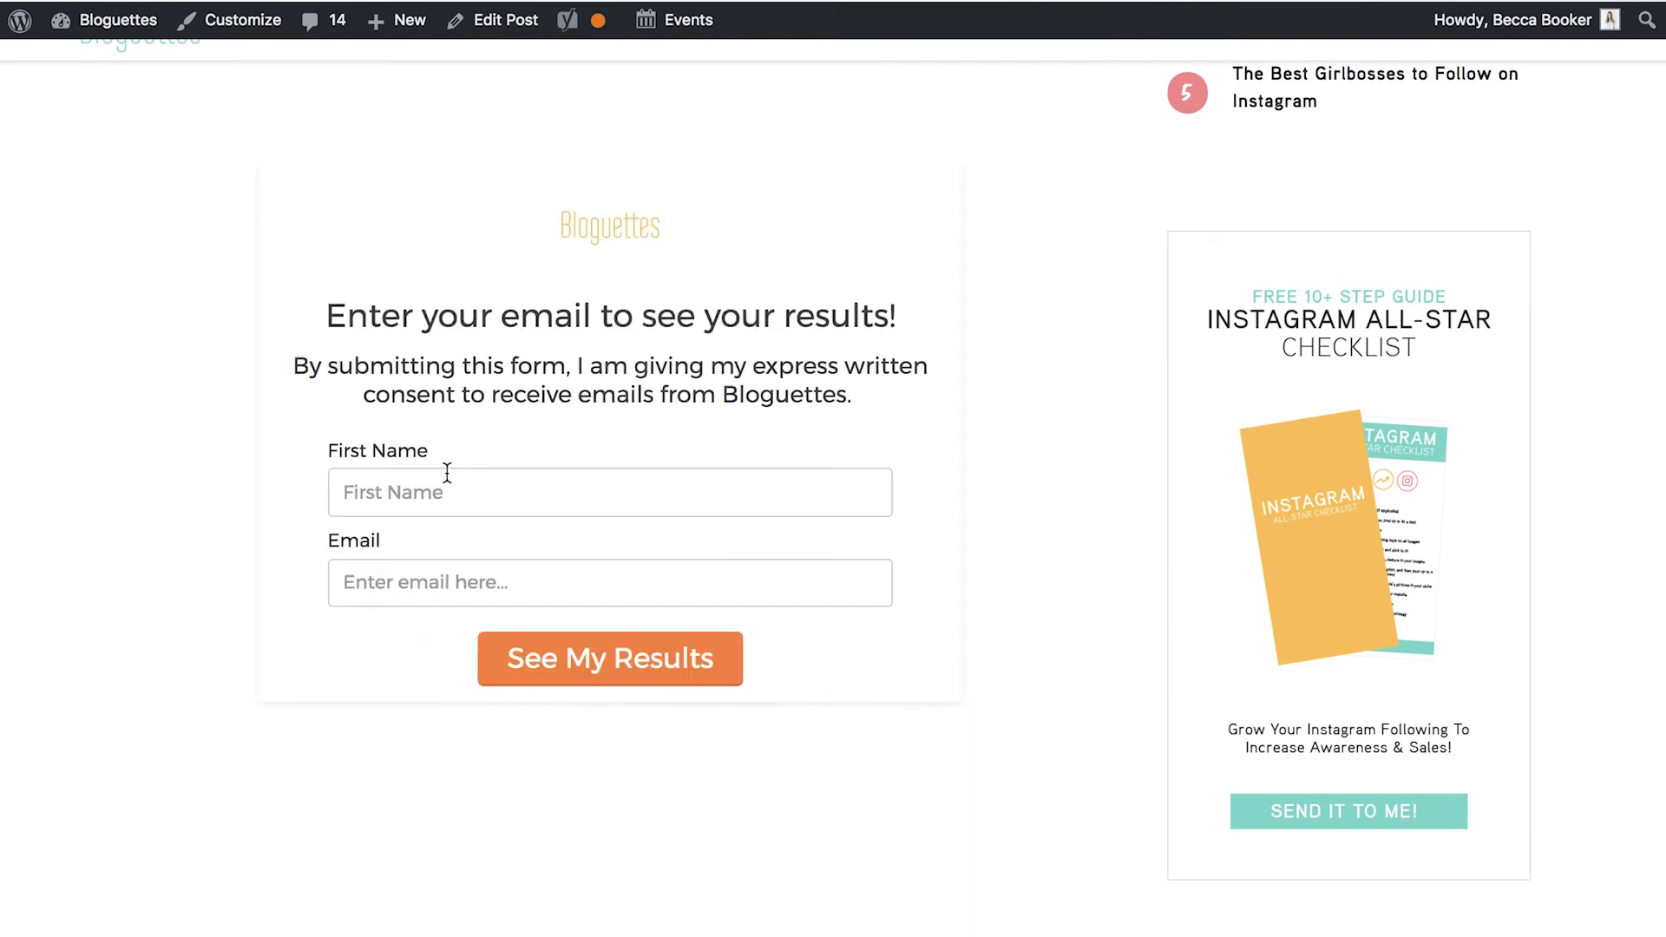
# Autofill the first name and email, submit via See My Results, and view 'A Mix Of Everything'.
pyautogui.click(428, 481)
pyautogui.write('B')
pyautogui.click(365, 535)
pyautogui.click(434, 583)
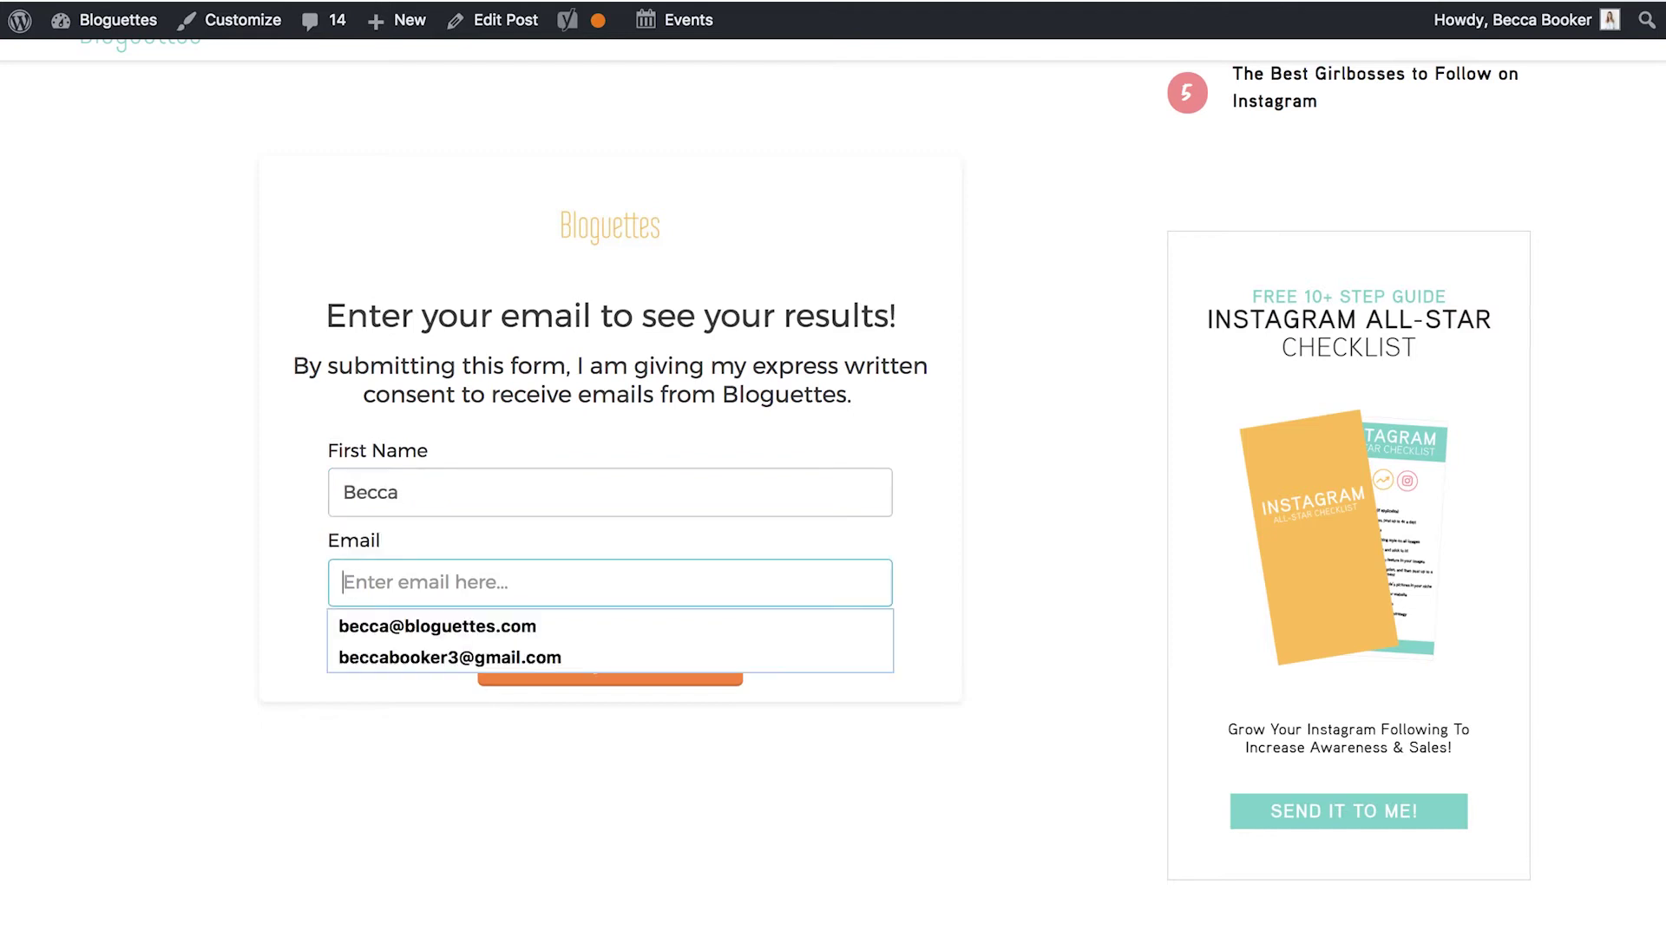
pyautogui.write('becca')
pyautogui.click(439, 637)
pyautogui.click(555, 673)
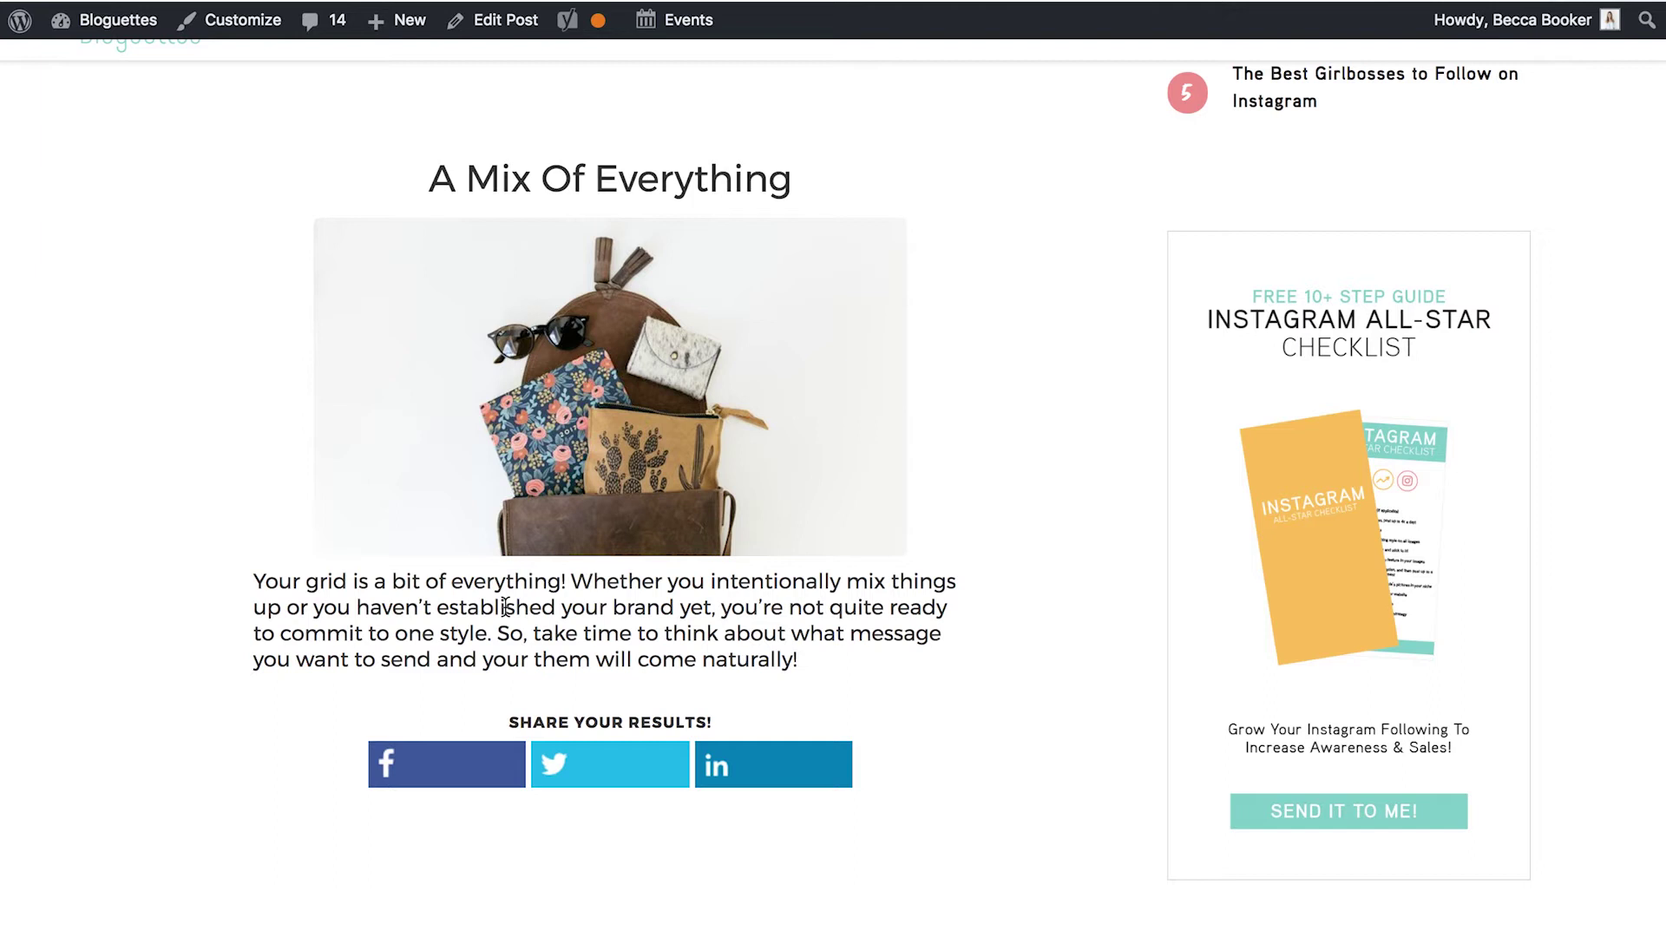
pyautogui.scroll(3, 505, 606)
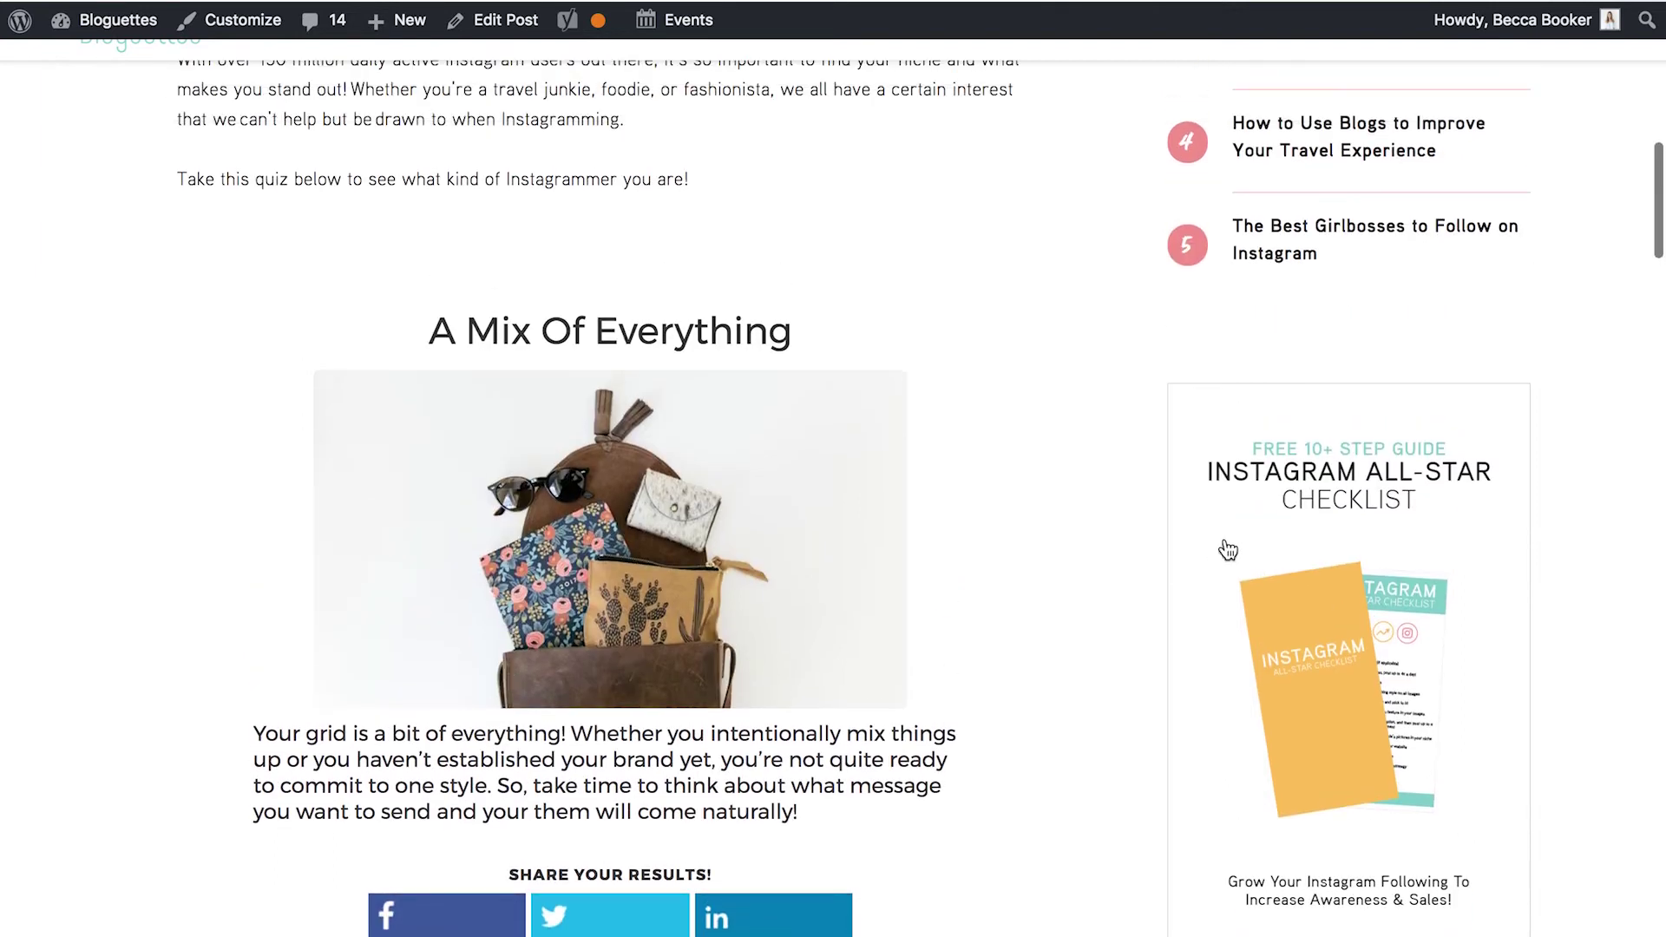
pyautogui.scroll(5, 575, 159)
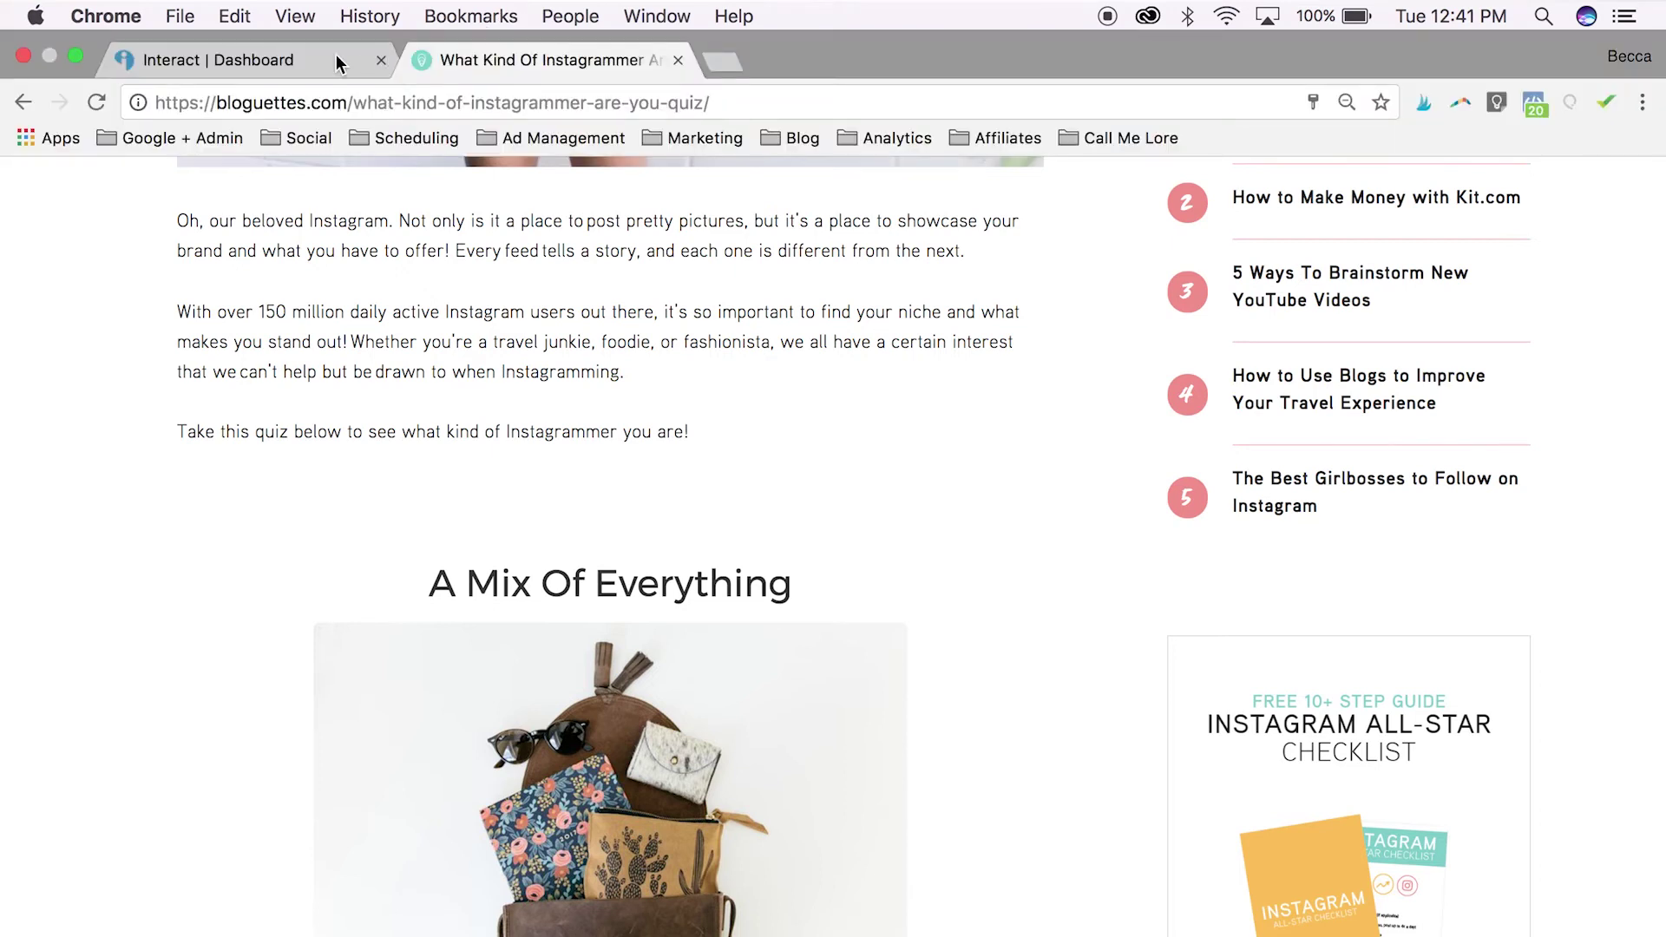
# Return to the Interact dashboard and edit the 'What Kind Of Instagrammer' quiz.
pyautogui.click(336, 57)
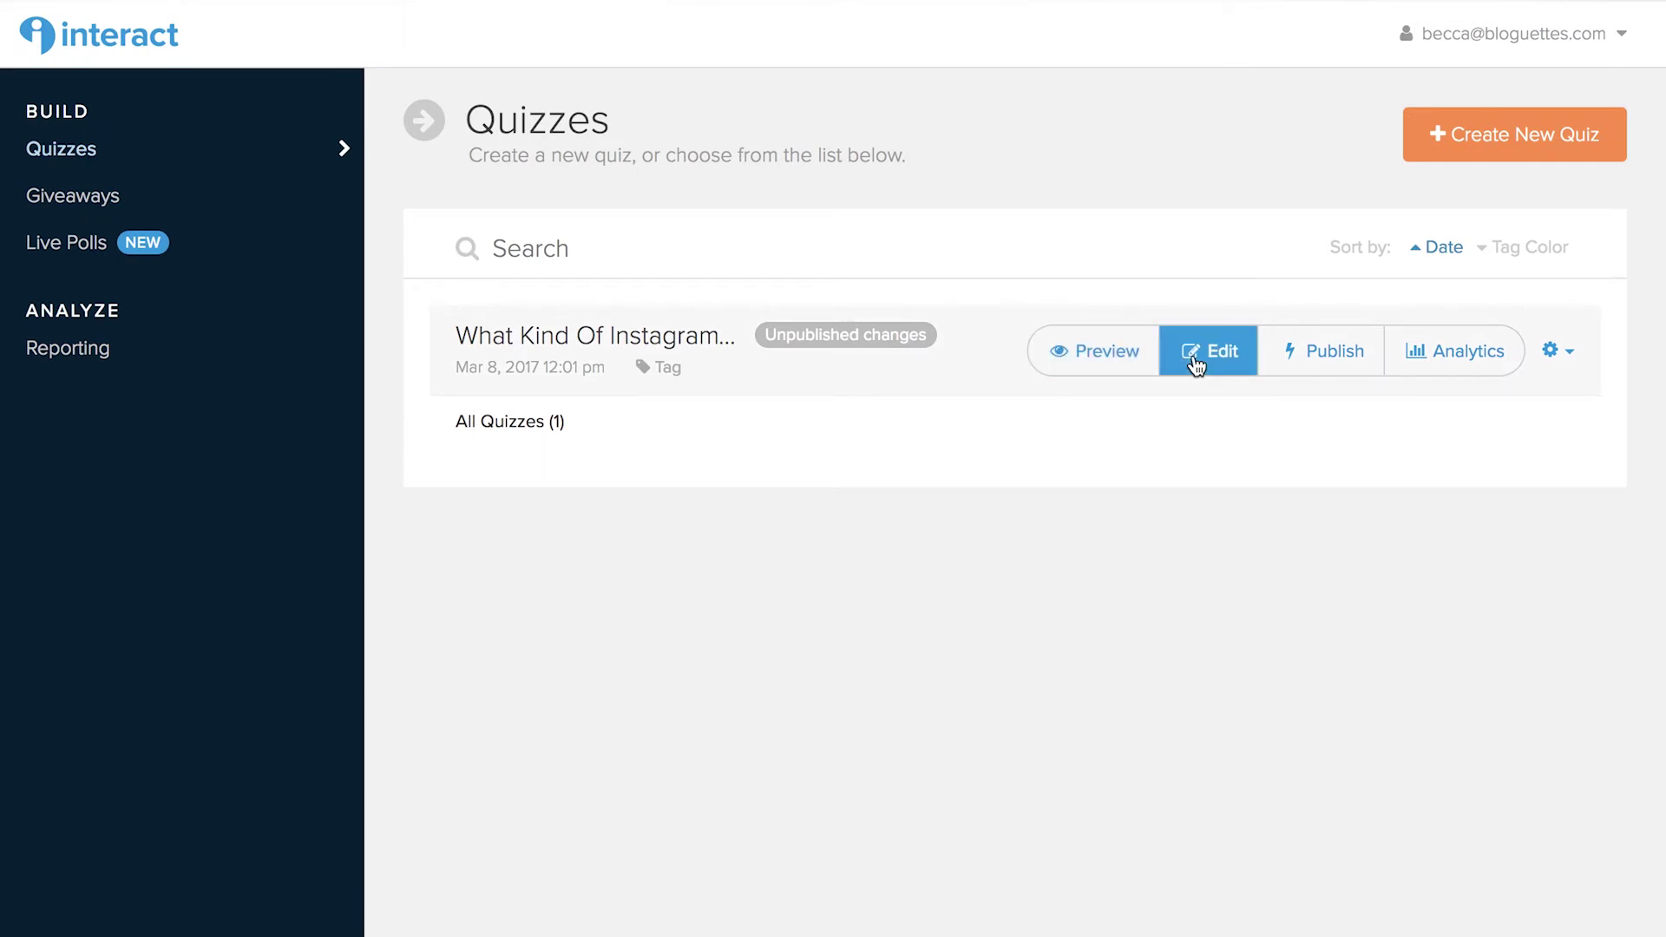
pyautogui.click(1194, 366)
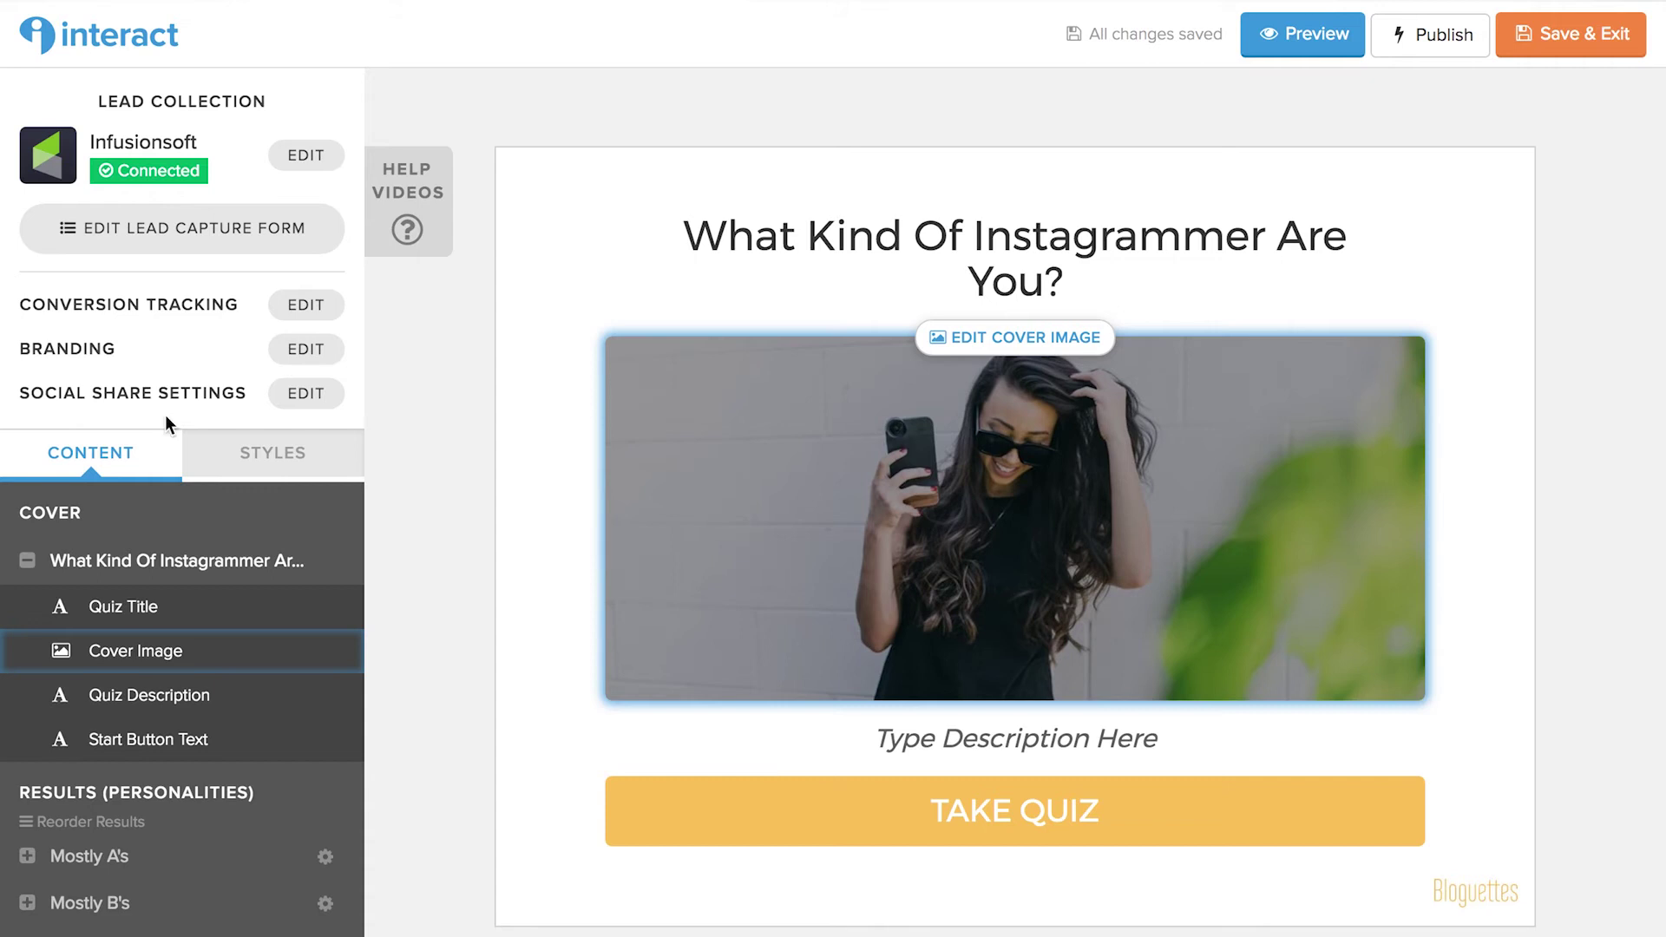
pyautogui.scroll(-3, 164, 418)
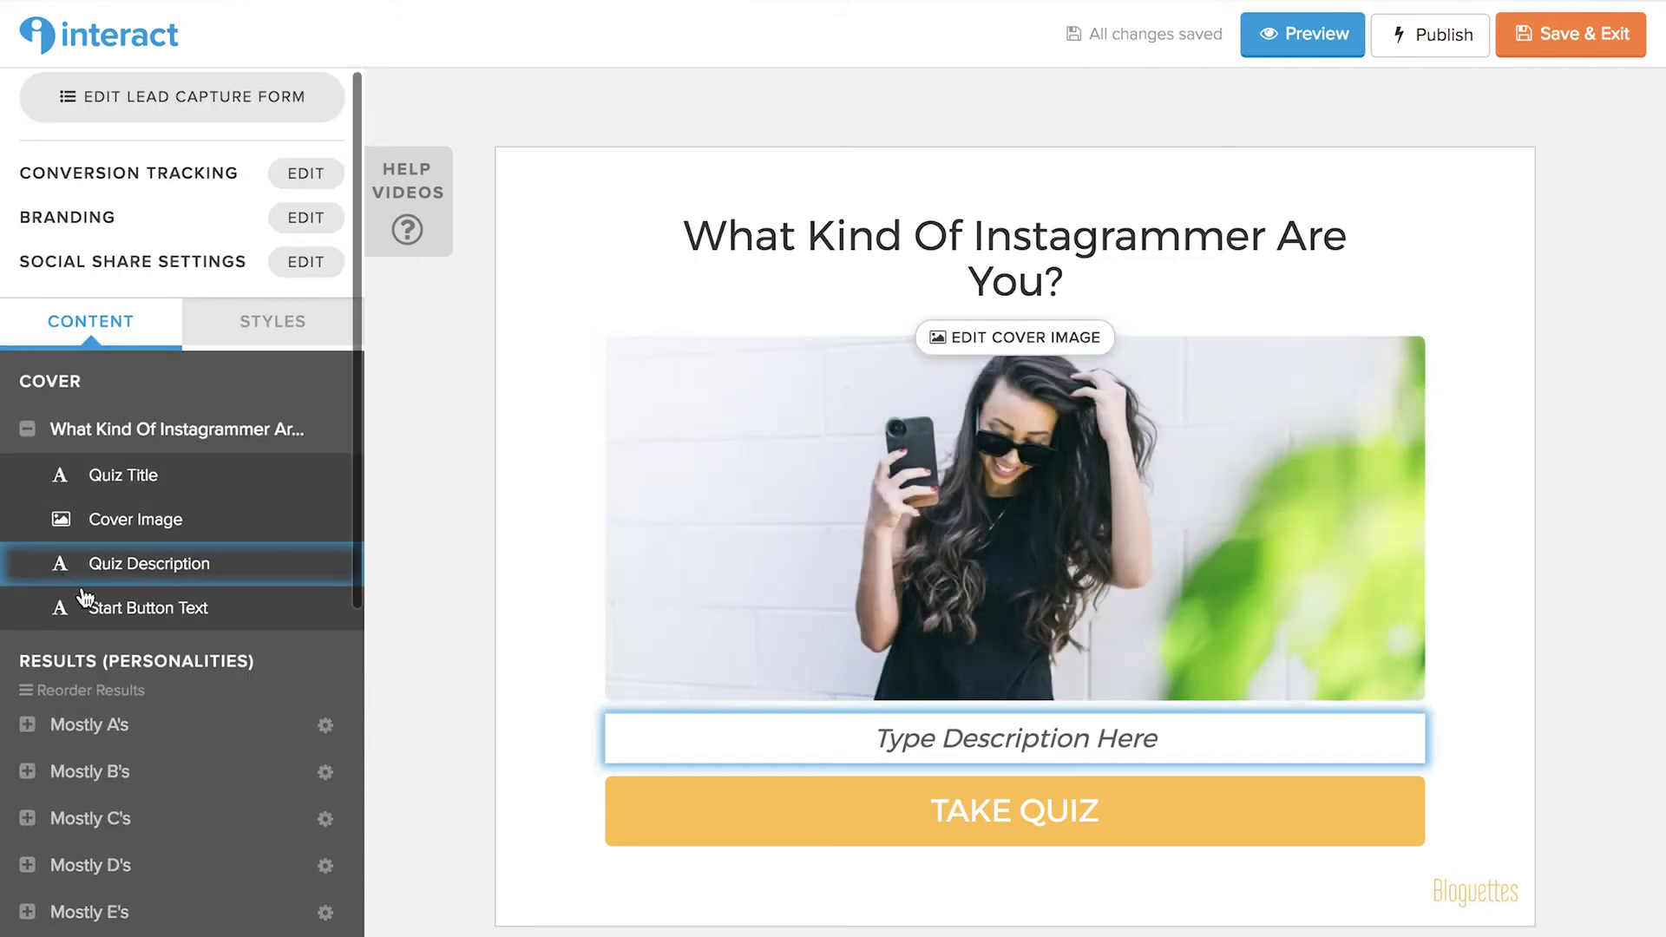
# Scroll the editor sidebar down to Results and select Mostly A's.
pyautogui.scroll(-2, 84, 597)
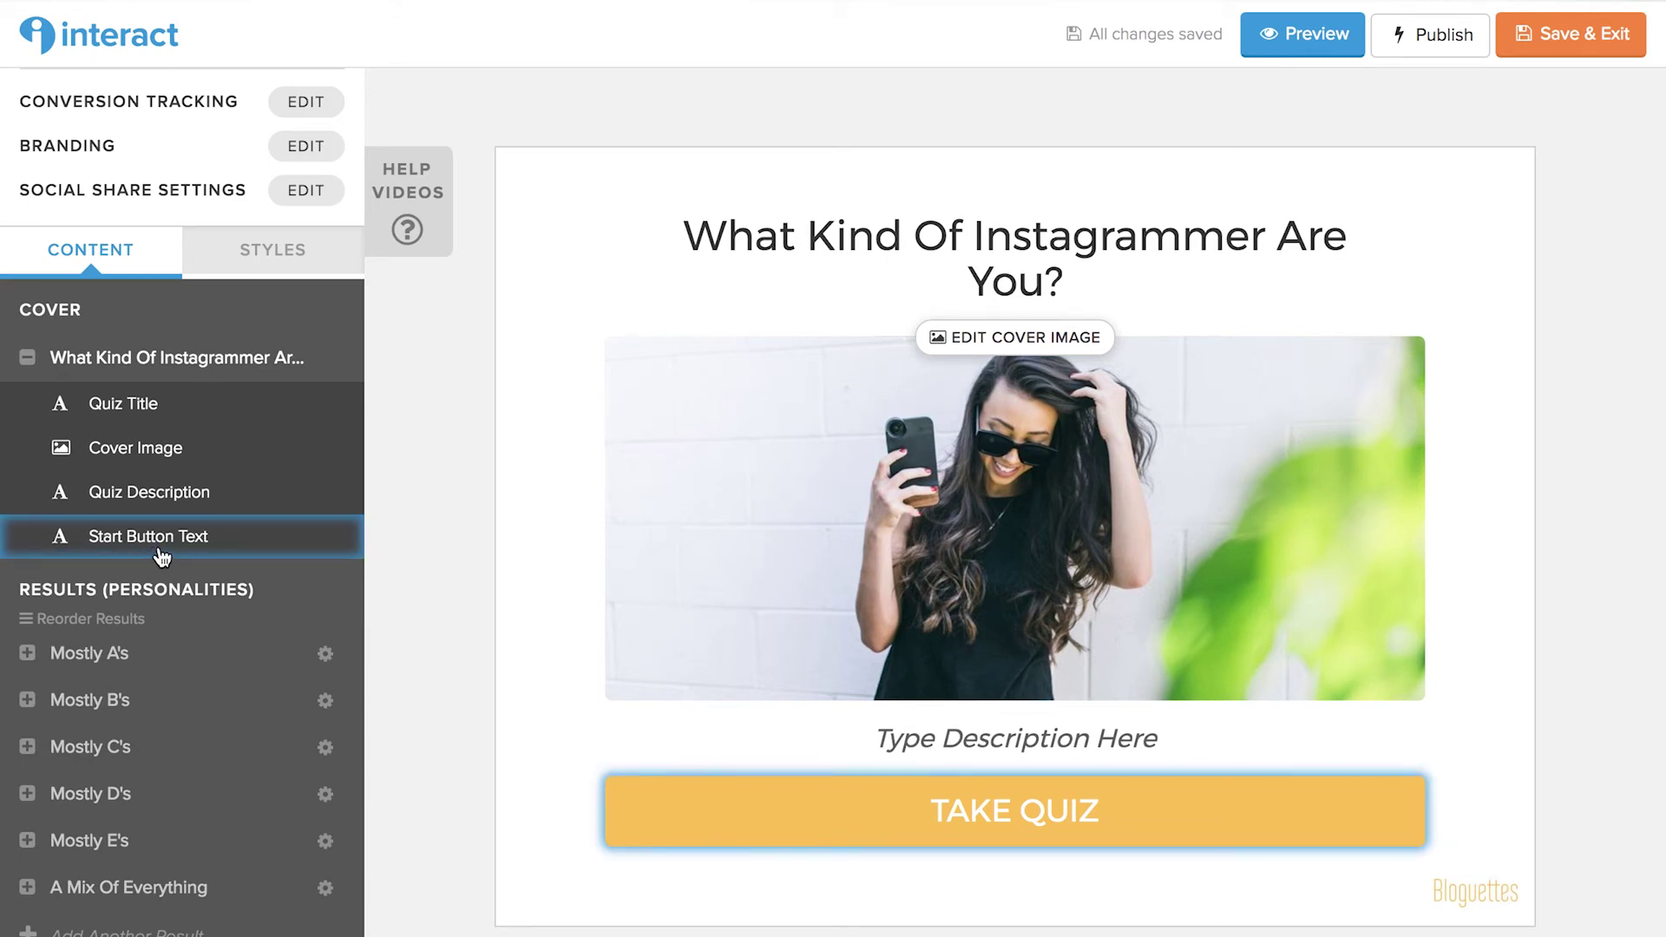
pyautogui.scroll(-3, 162, 556)
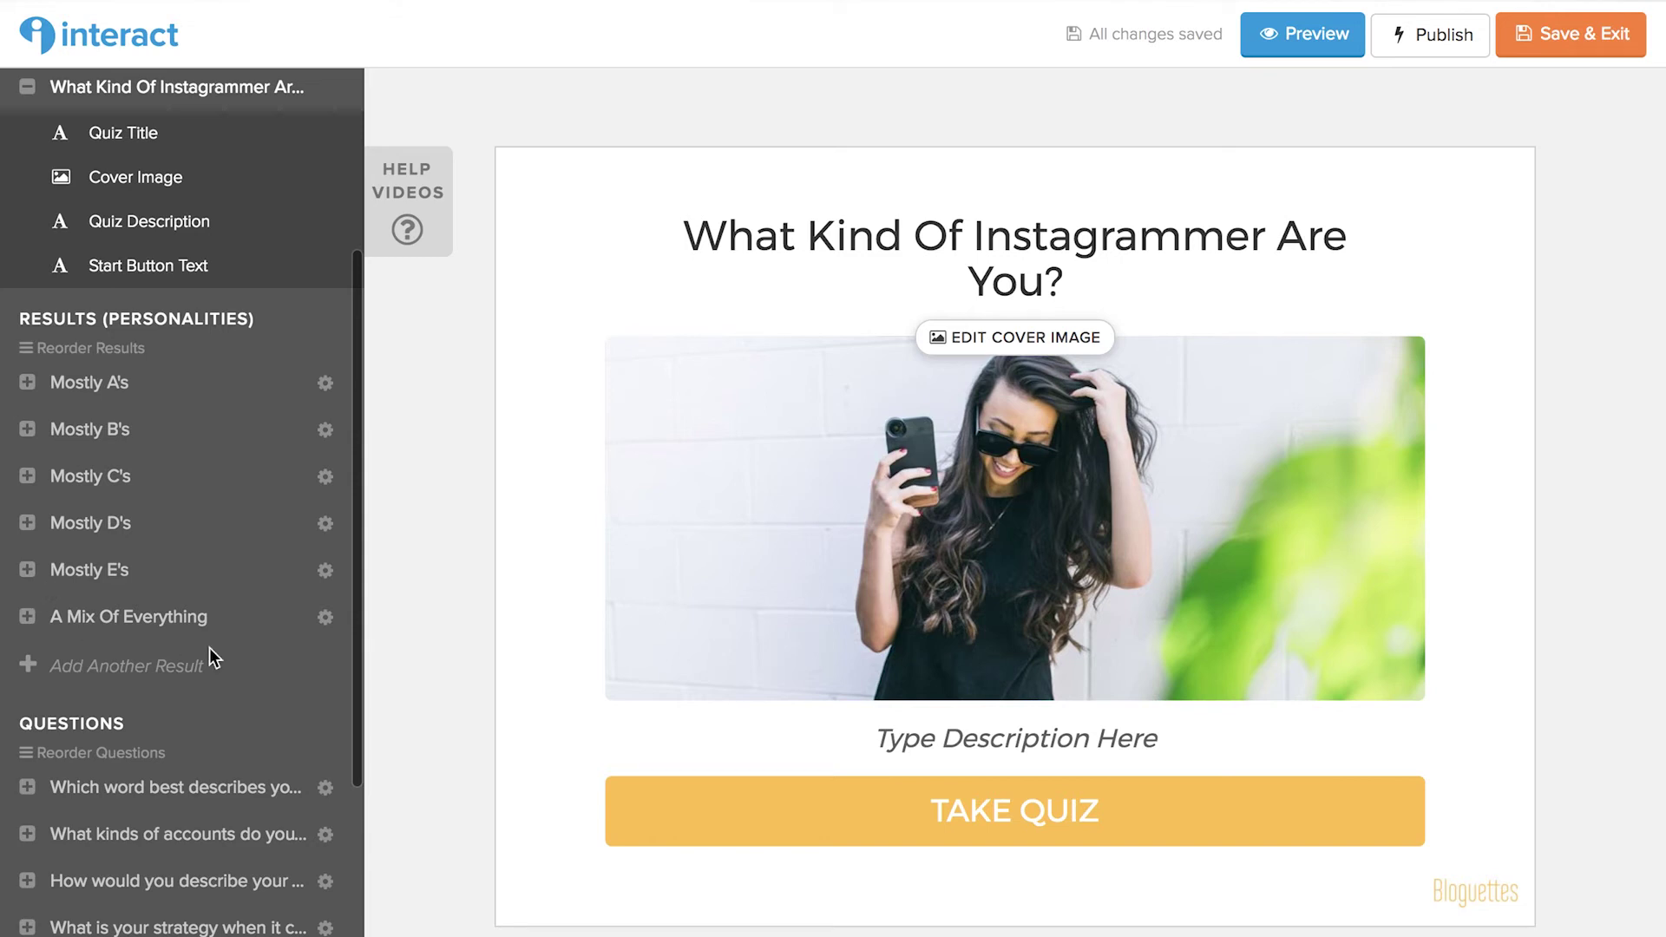
pyautogui.click(118, 385)
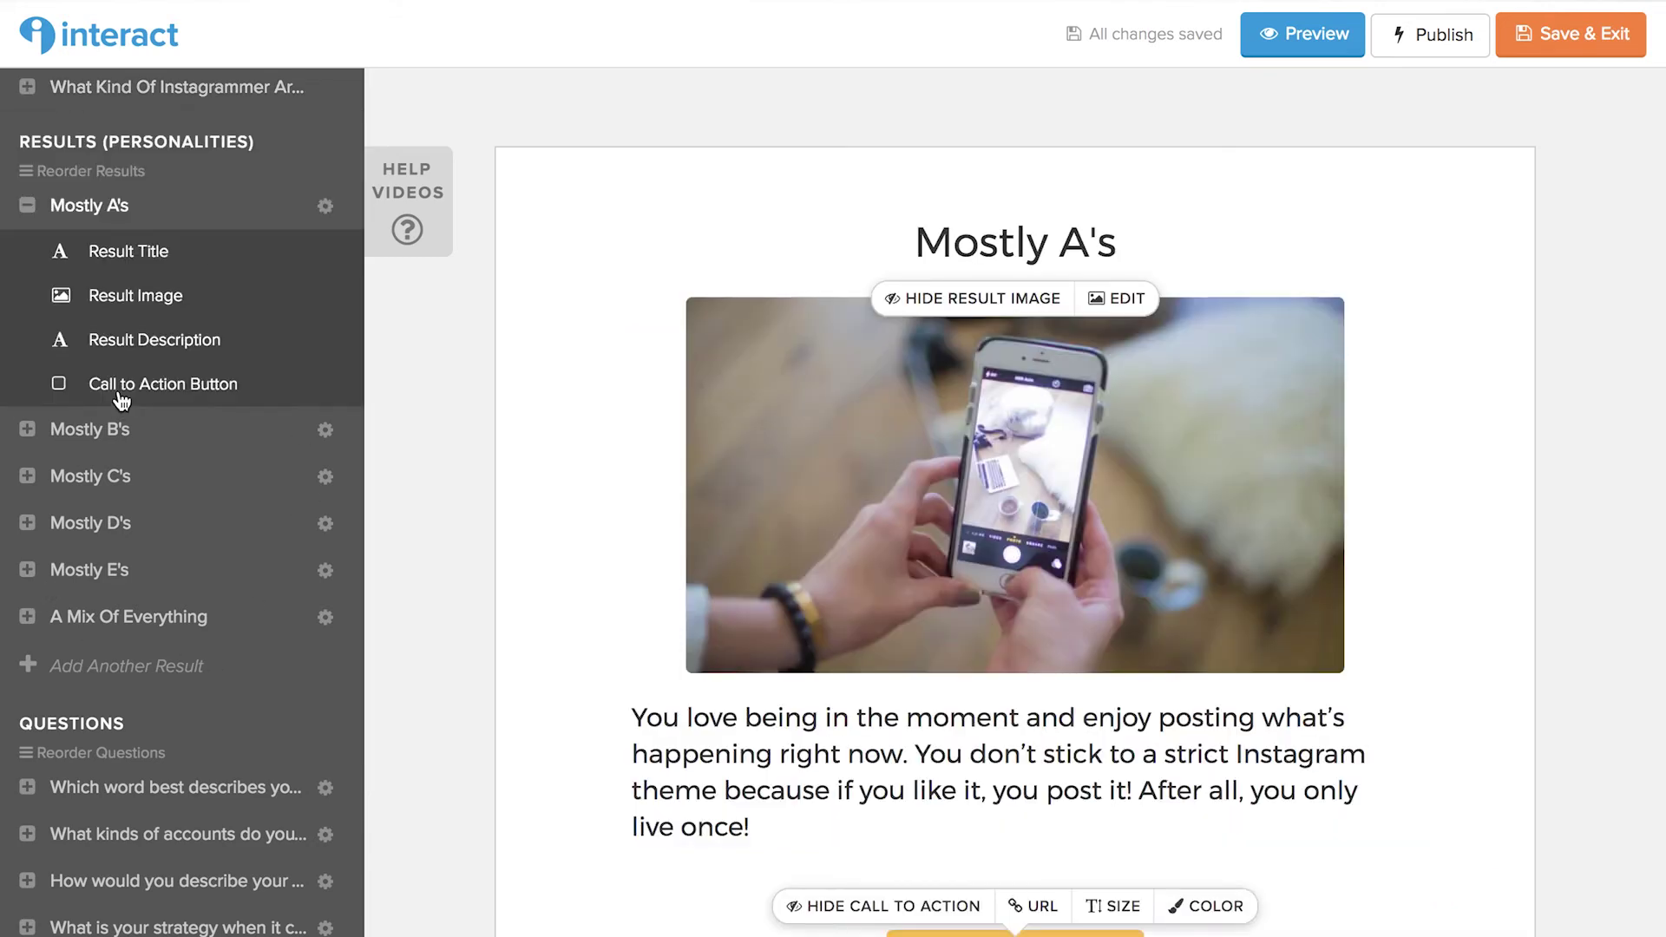
# Preview the Mostly B's and Mostly C's results, then select the personal style question.
pyautogui.click(113, 429)
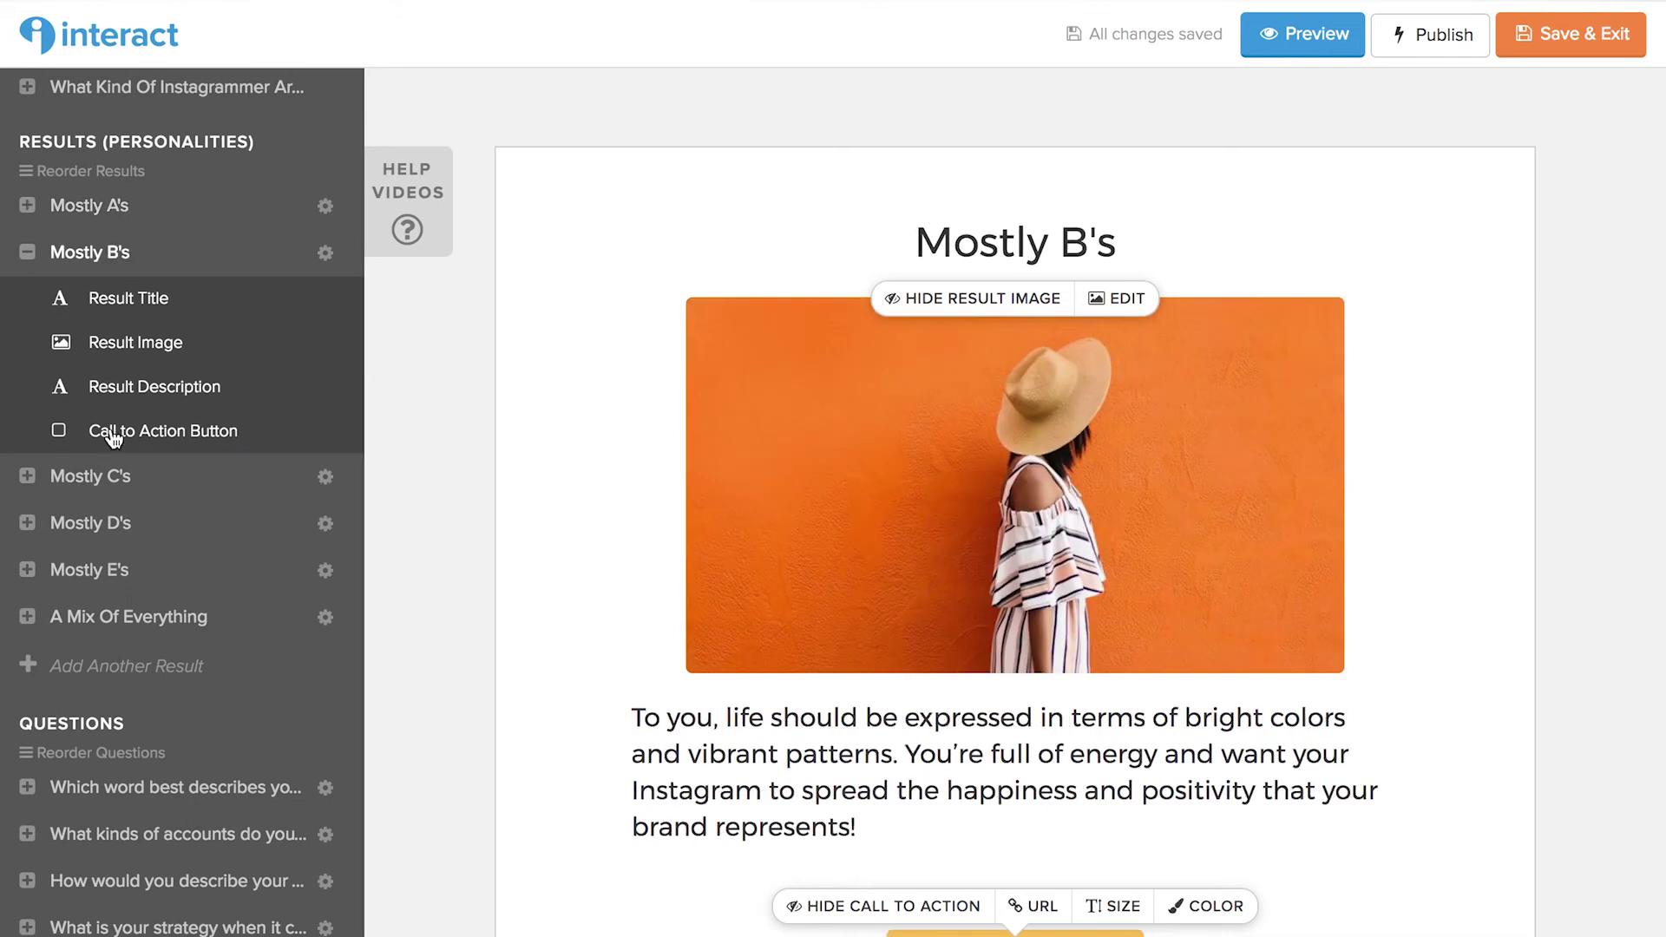
pyautogui.click(116, 477)
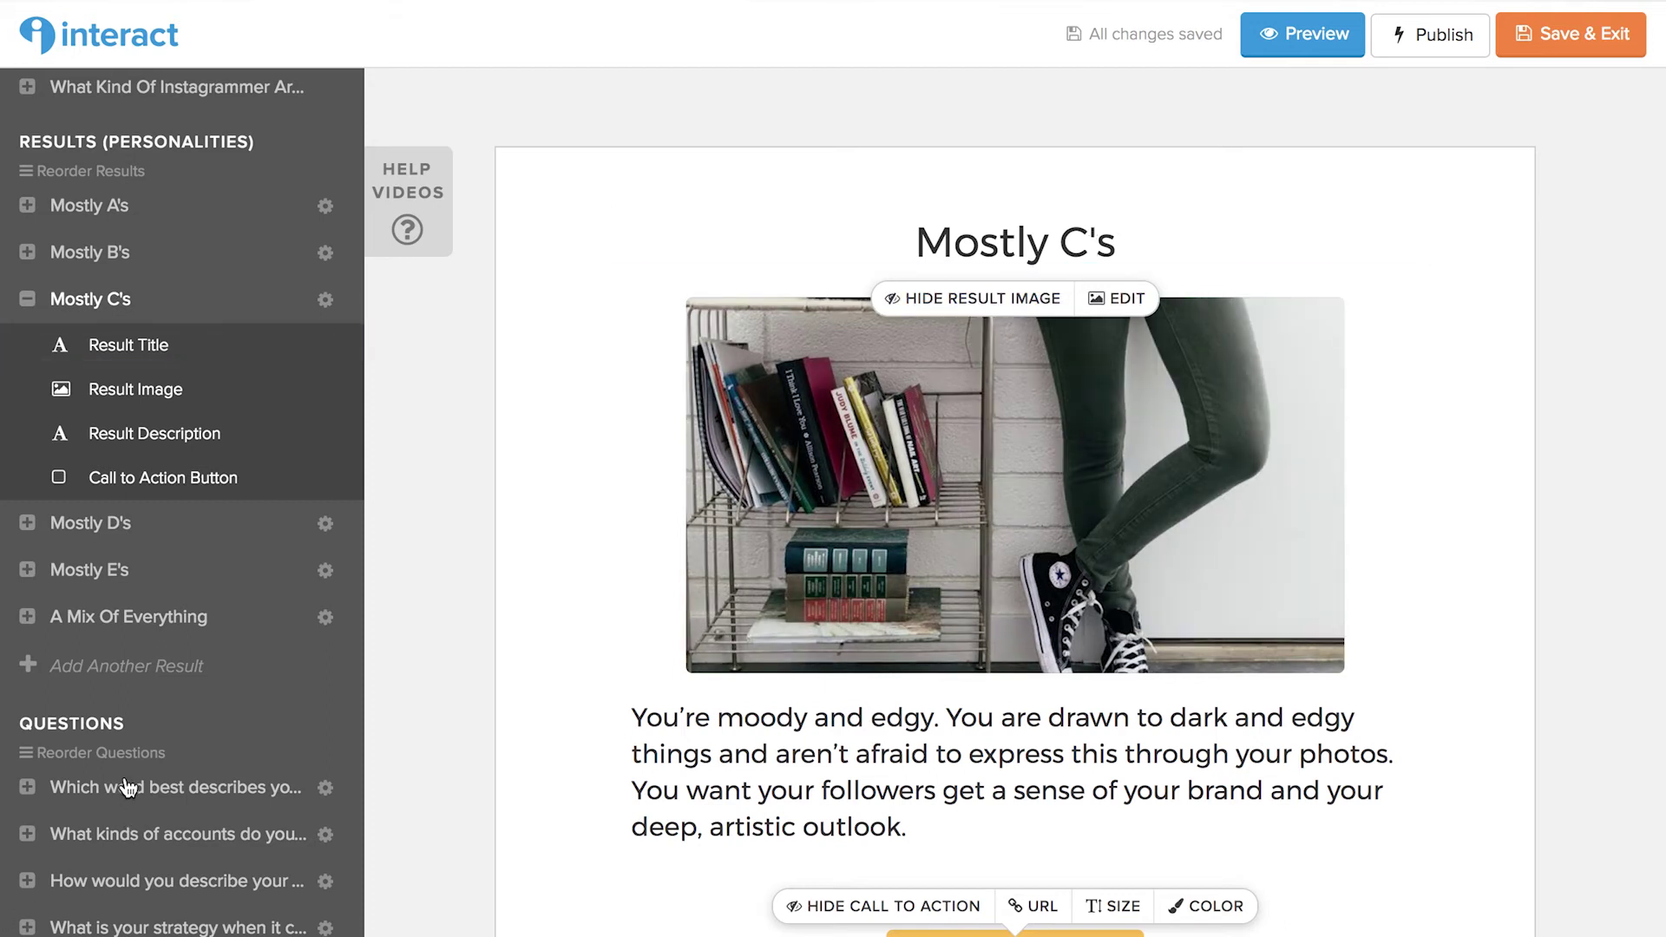
pyautogui.scroll(-1, 521, 826)
pyautogui.scroll(-2, 529, 824)
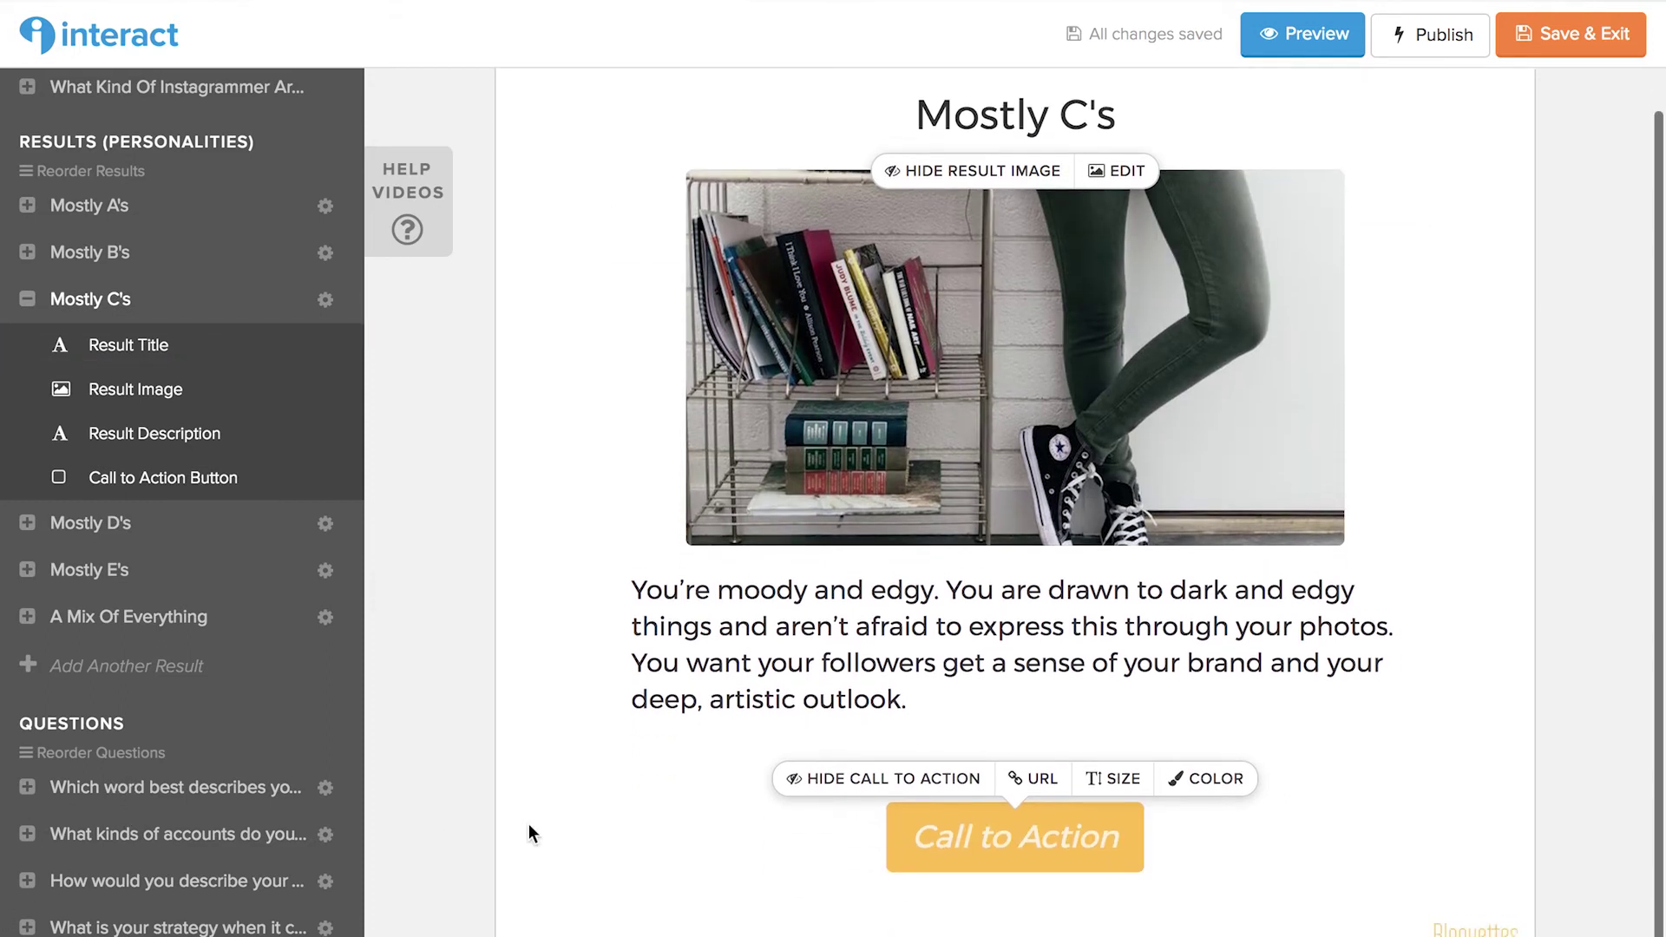
pyautogui.scroll(-1, 528, 824)
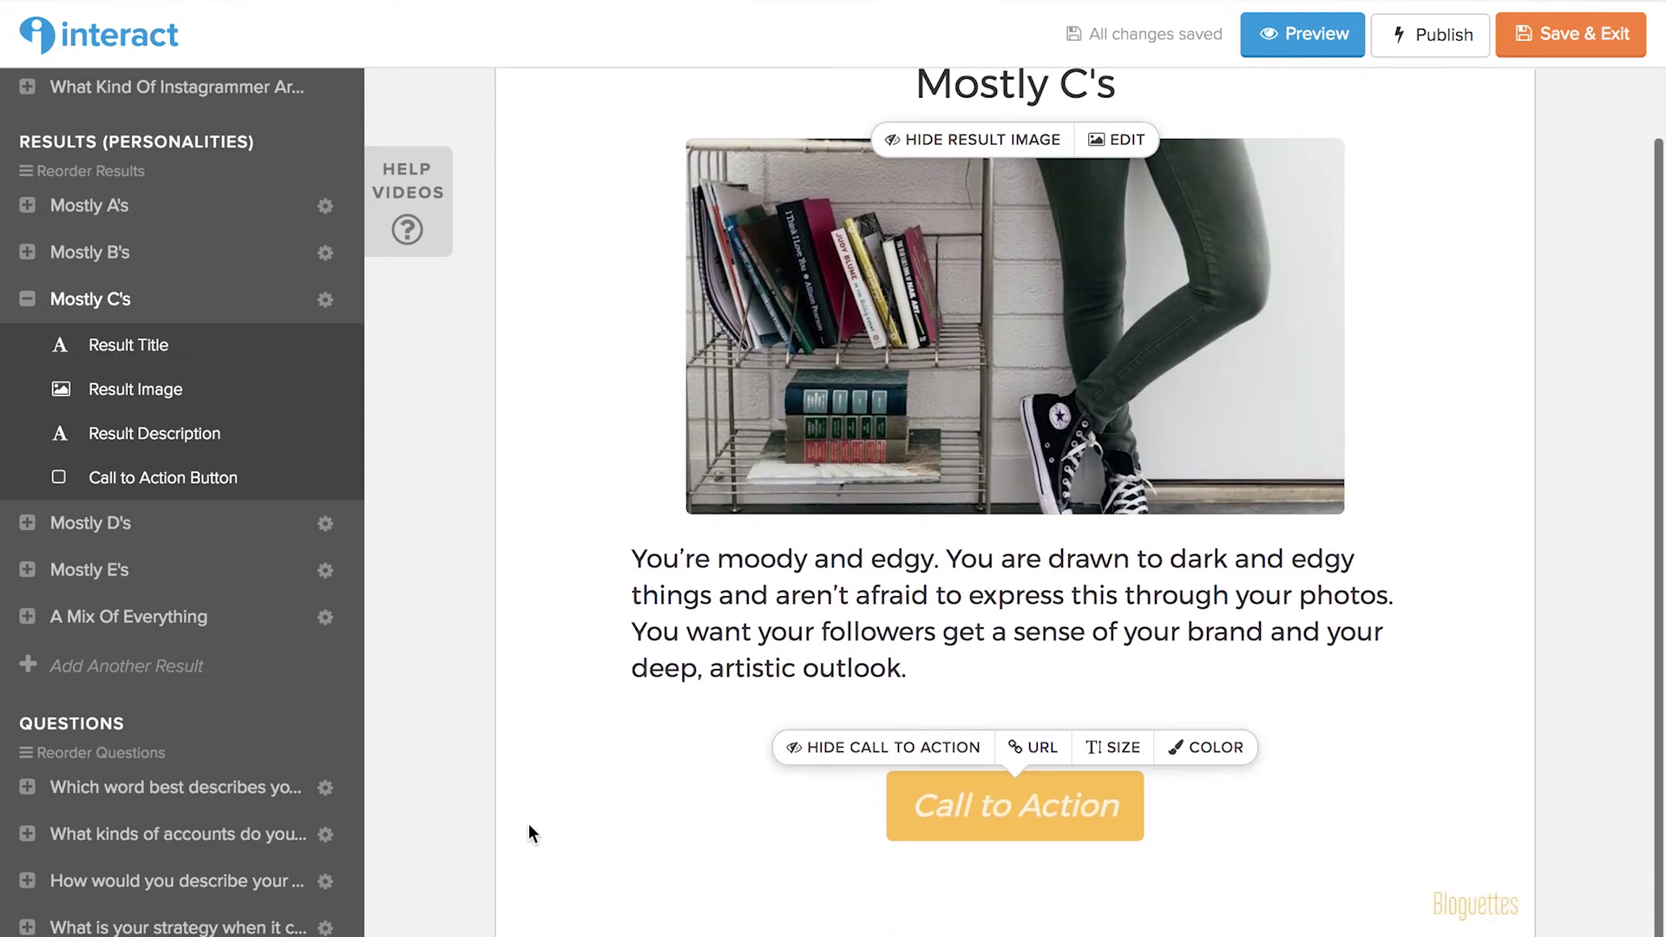
pyautogui.click(232, 790)
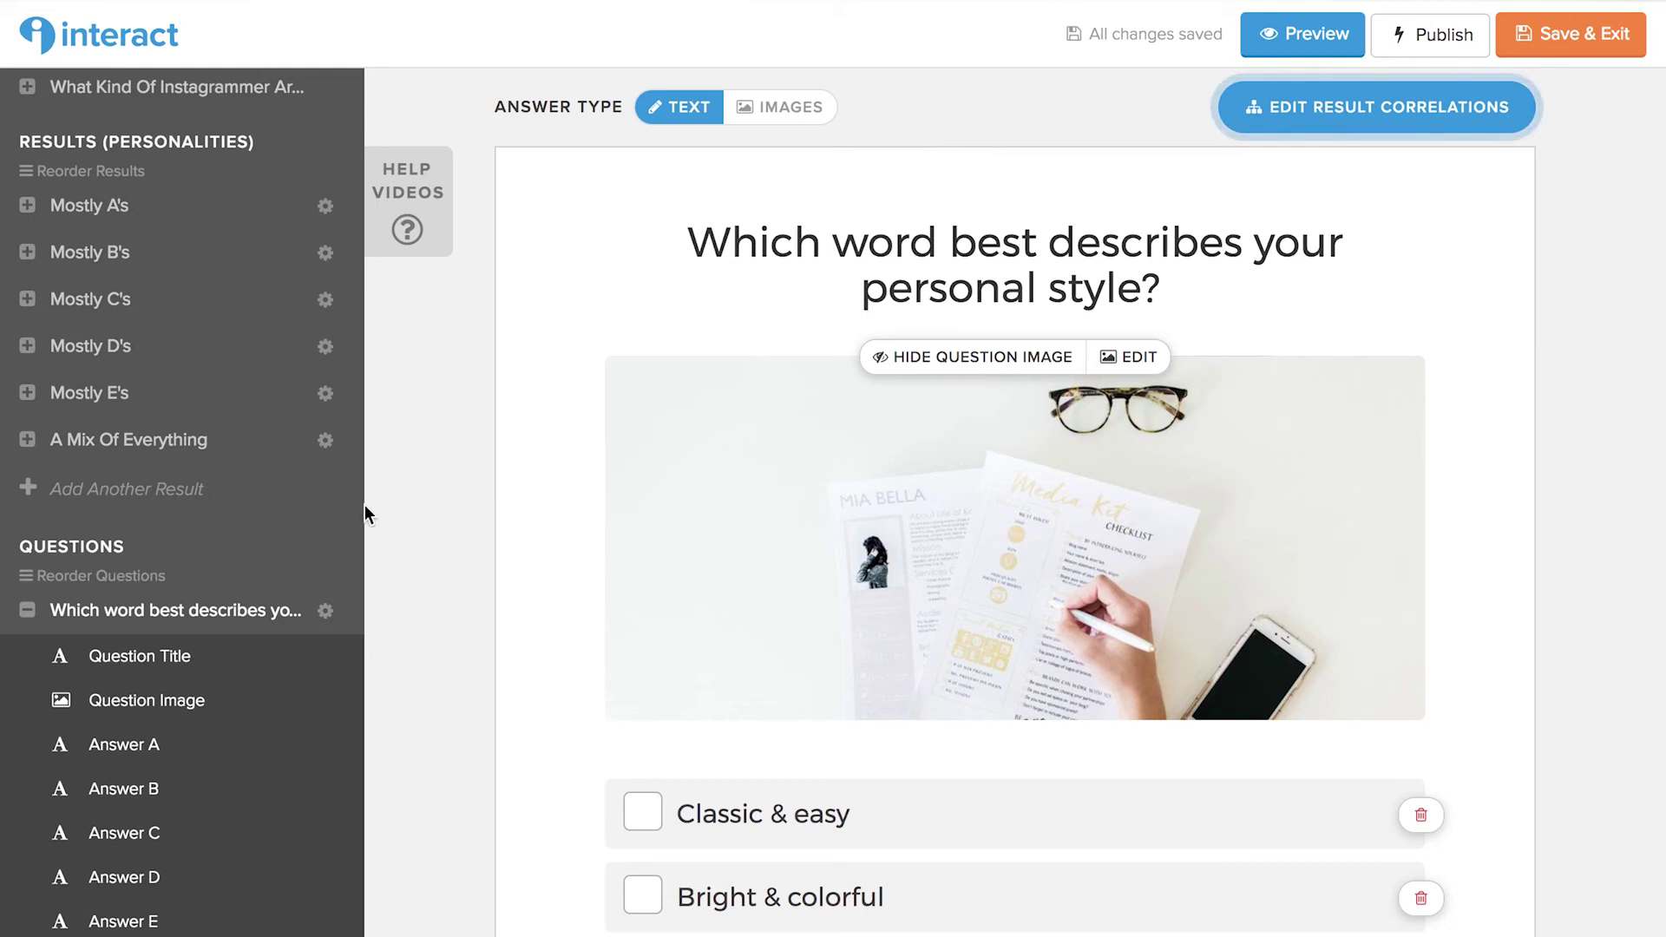
# Review the personal style question's title and answer options.
pyautogui.click(730, 304)
pyautogui.scroll(-2, 655, 898)
pyautogui.scroll(-3, 655, 898)
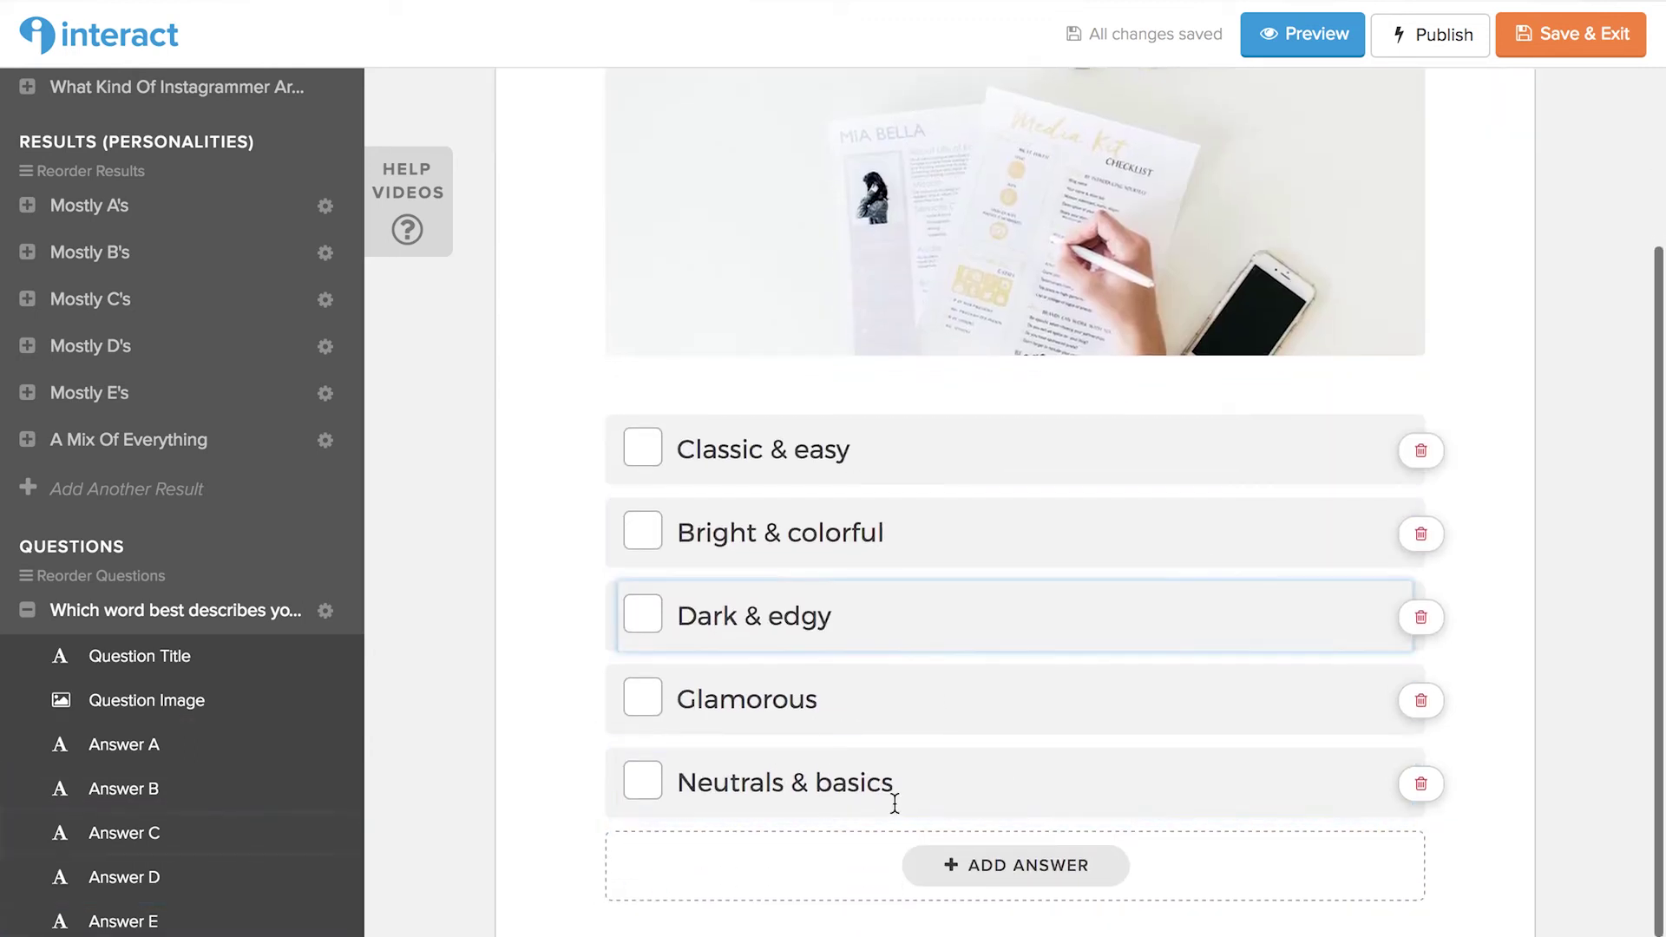
pyautogui.scroll(3, 690, 743)
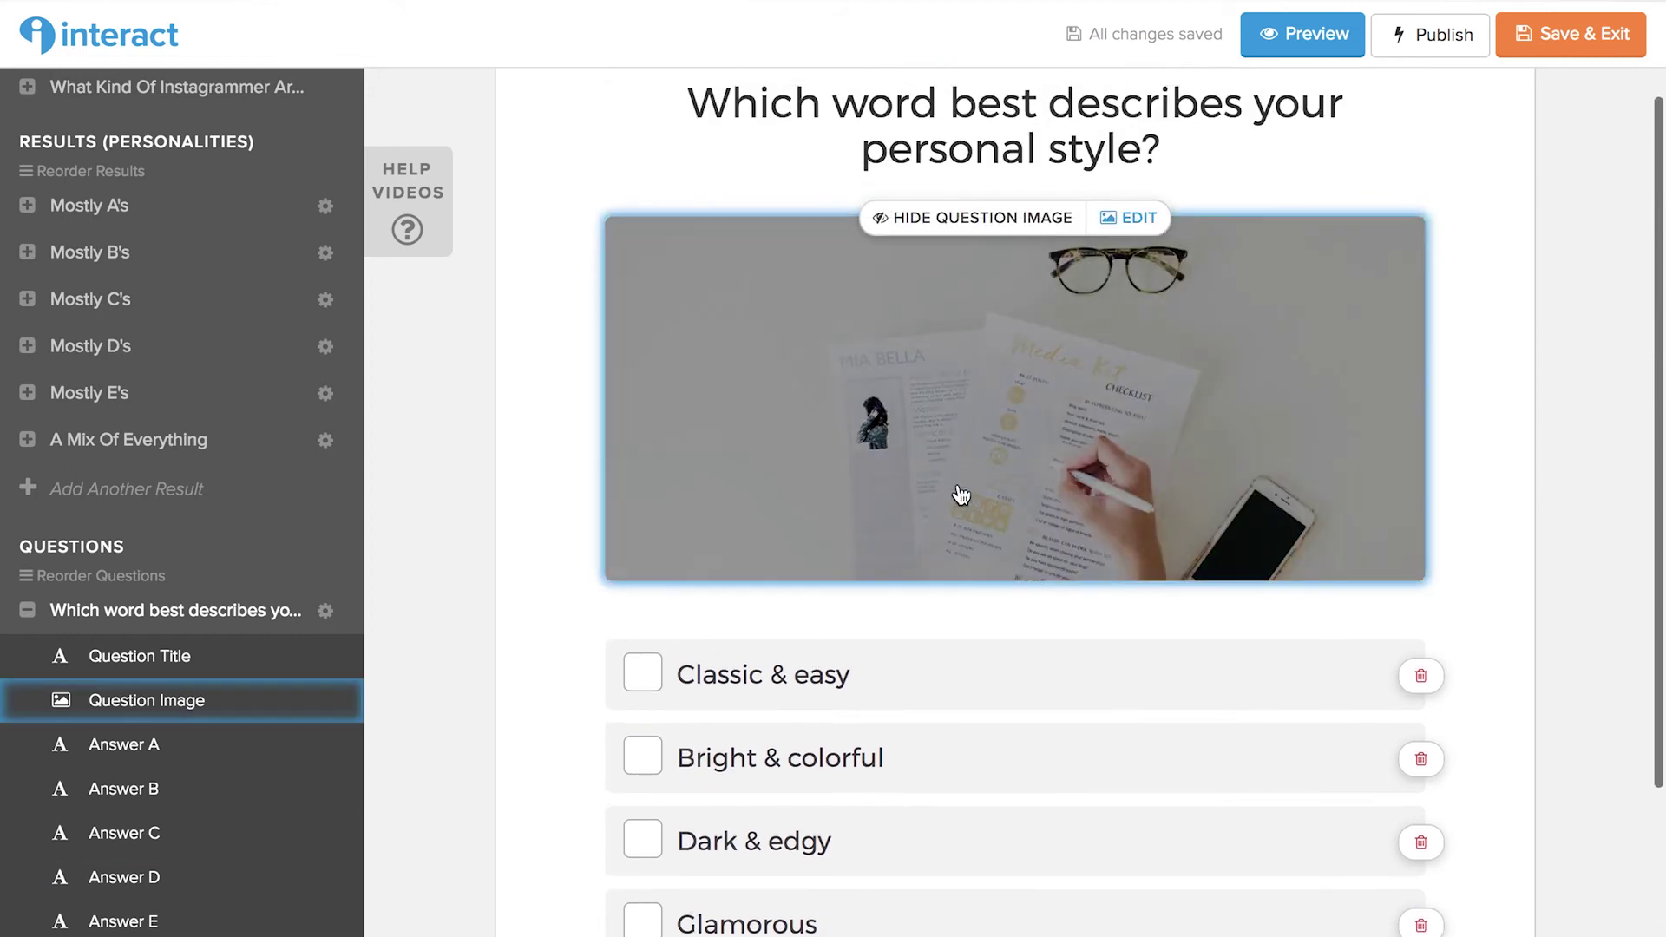
pyautogui.scroll(-3, 347, 833)
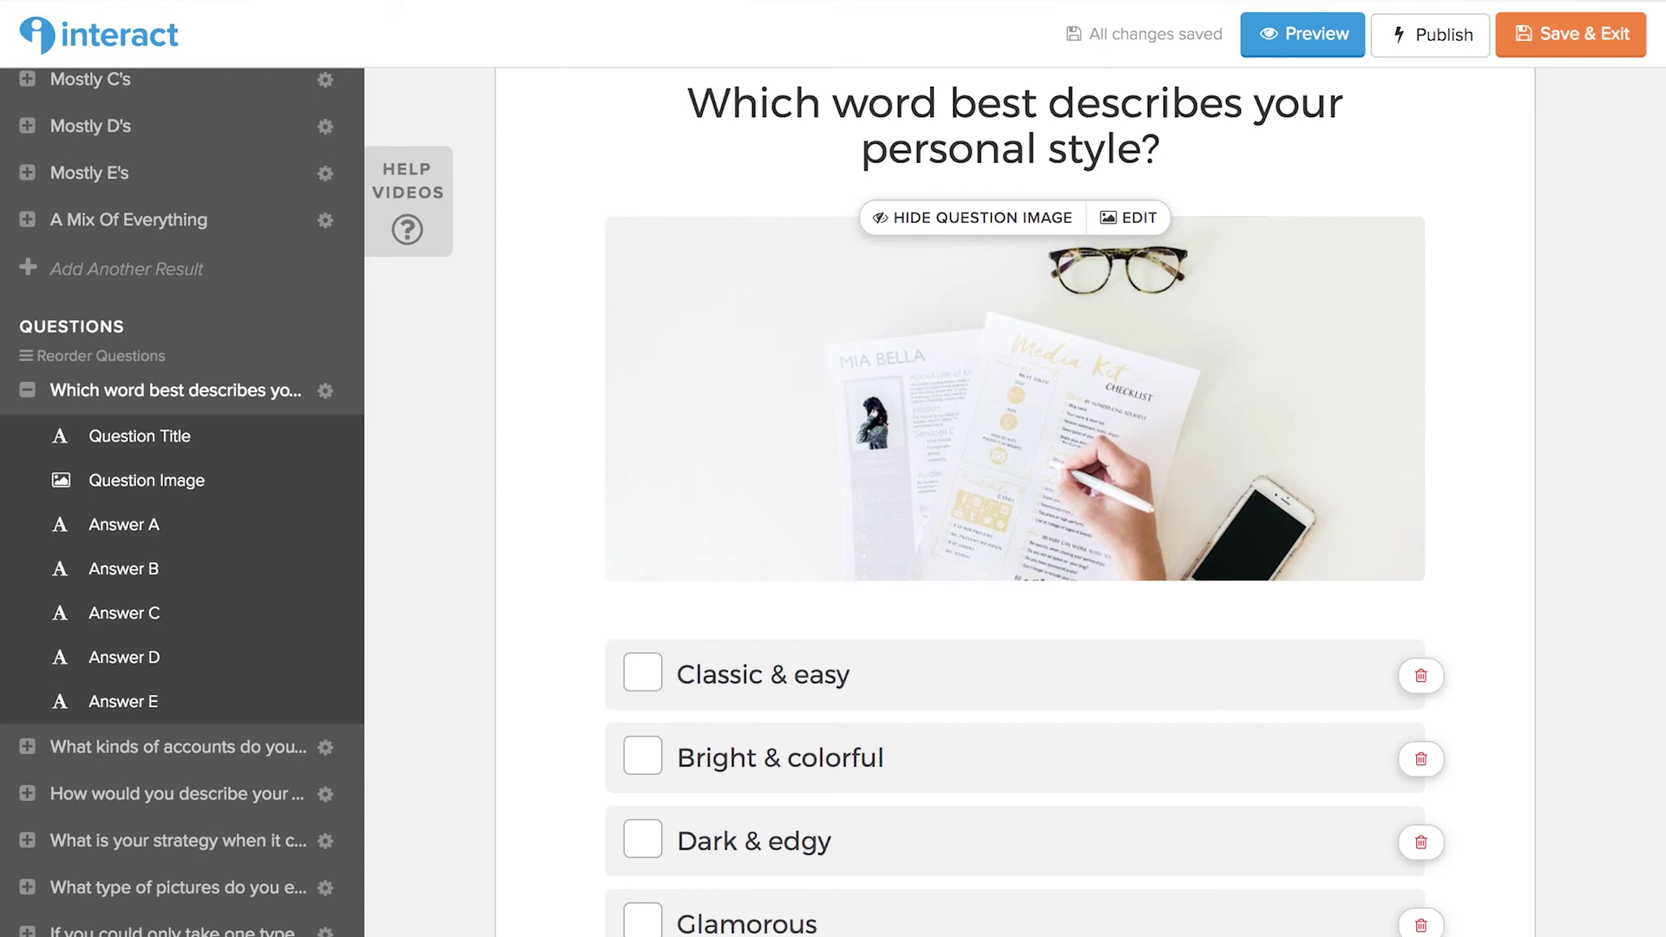
# Show the 'If you could only take one type of picture' question and collapse its parts.
pyautogui.click(173, 931)
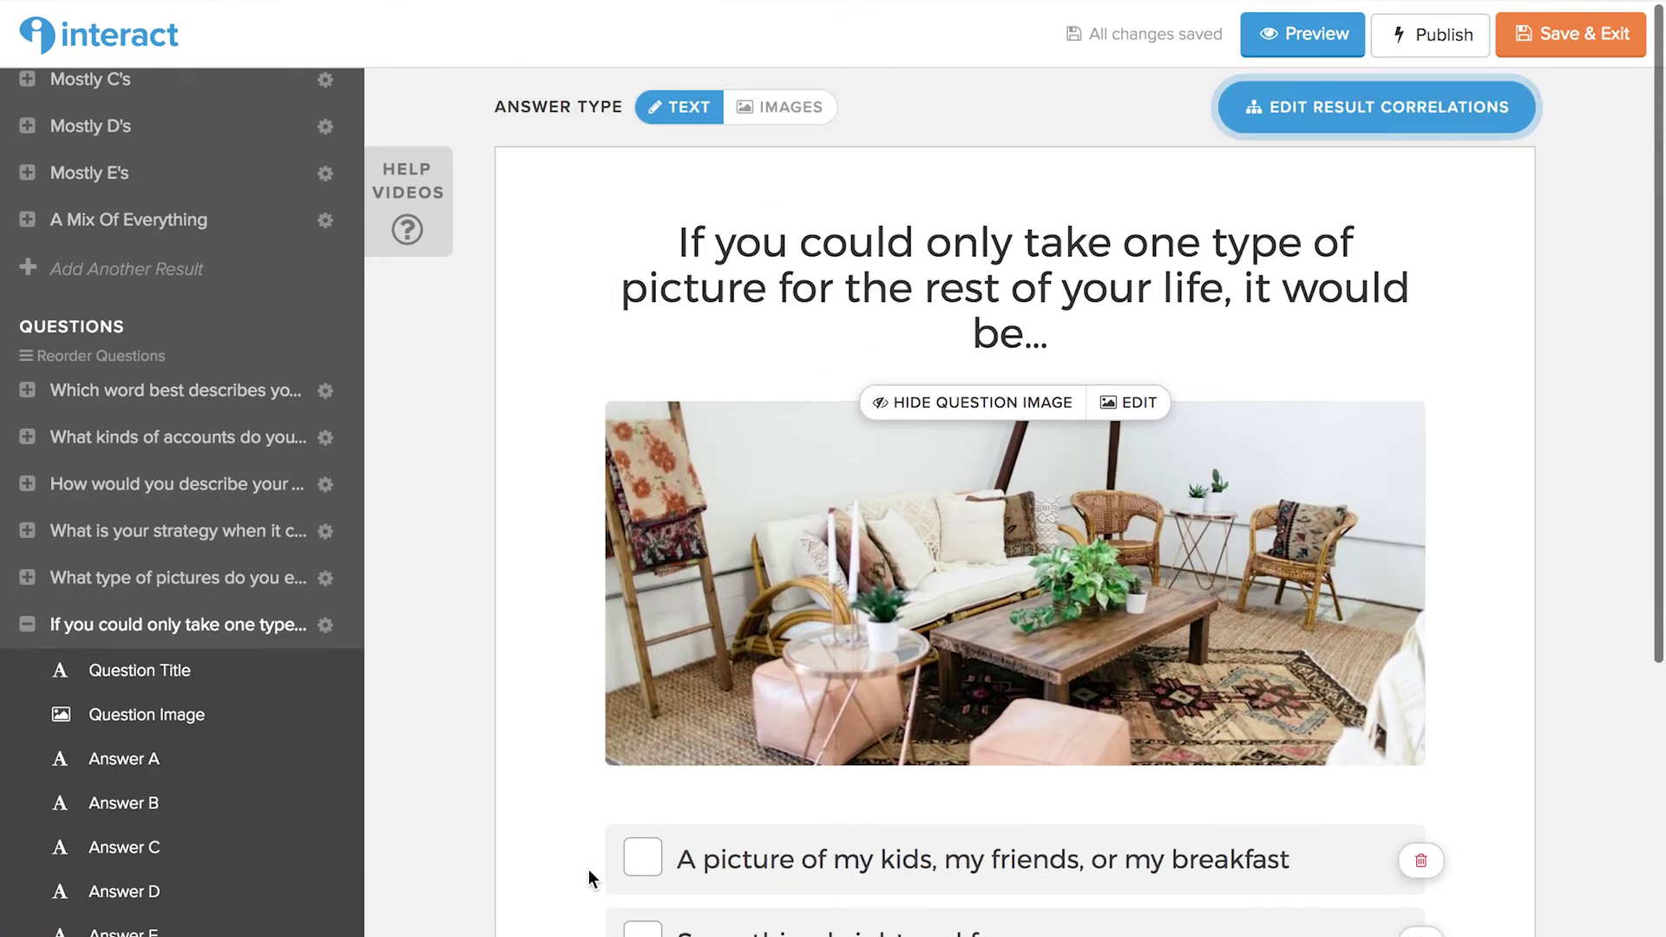
pyautogui.click(198, 673)
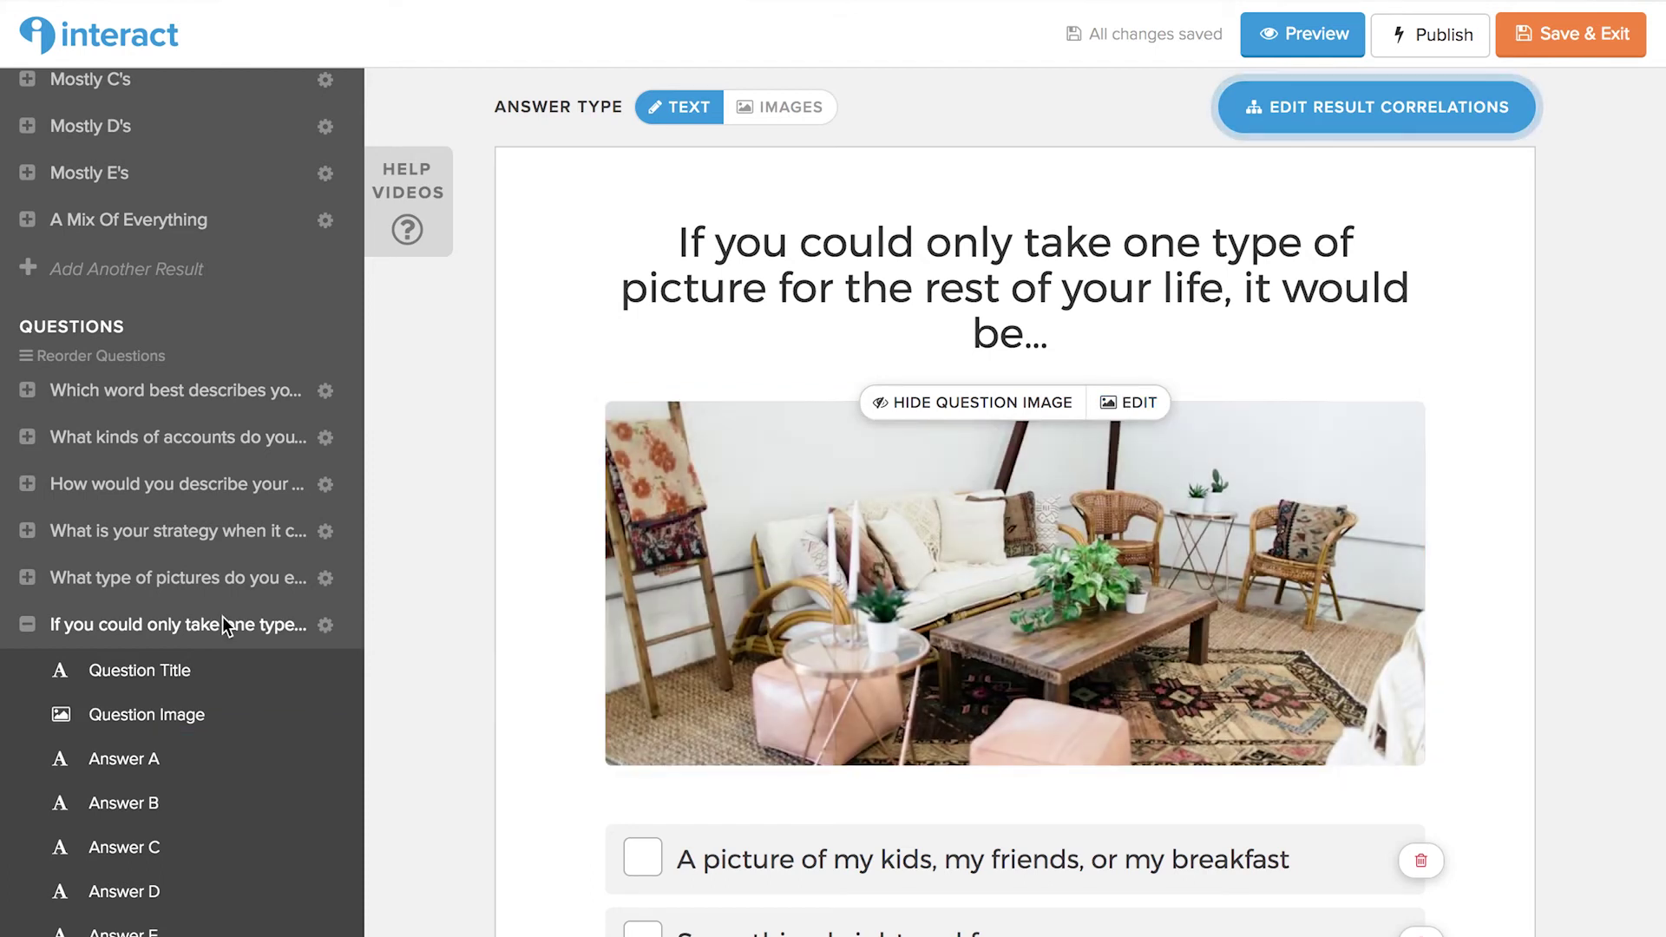
pyautogui.click(222, 621)
pyautogui.scroll(2, 191, 761)
# Scroll the sidebar up to Lead Collection and show the Infusionsoft integration settings.
pyautogui.scroll(3, 191, 761)
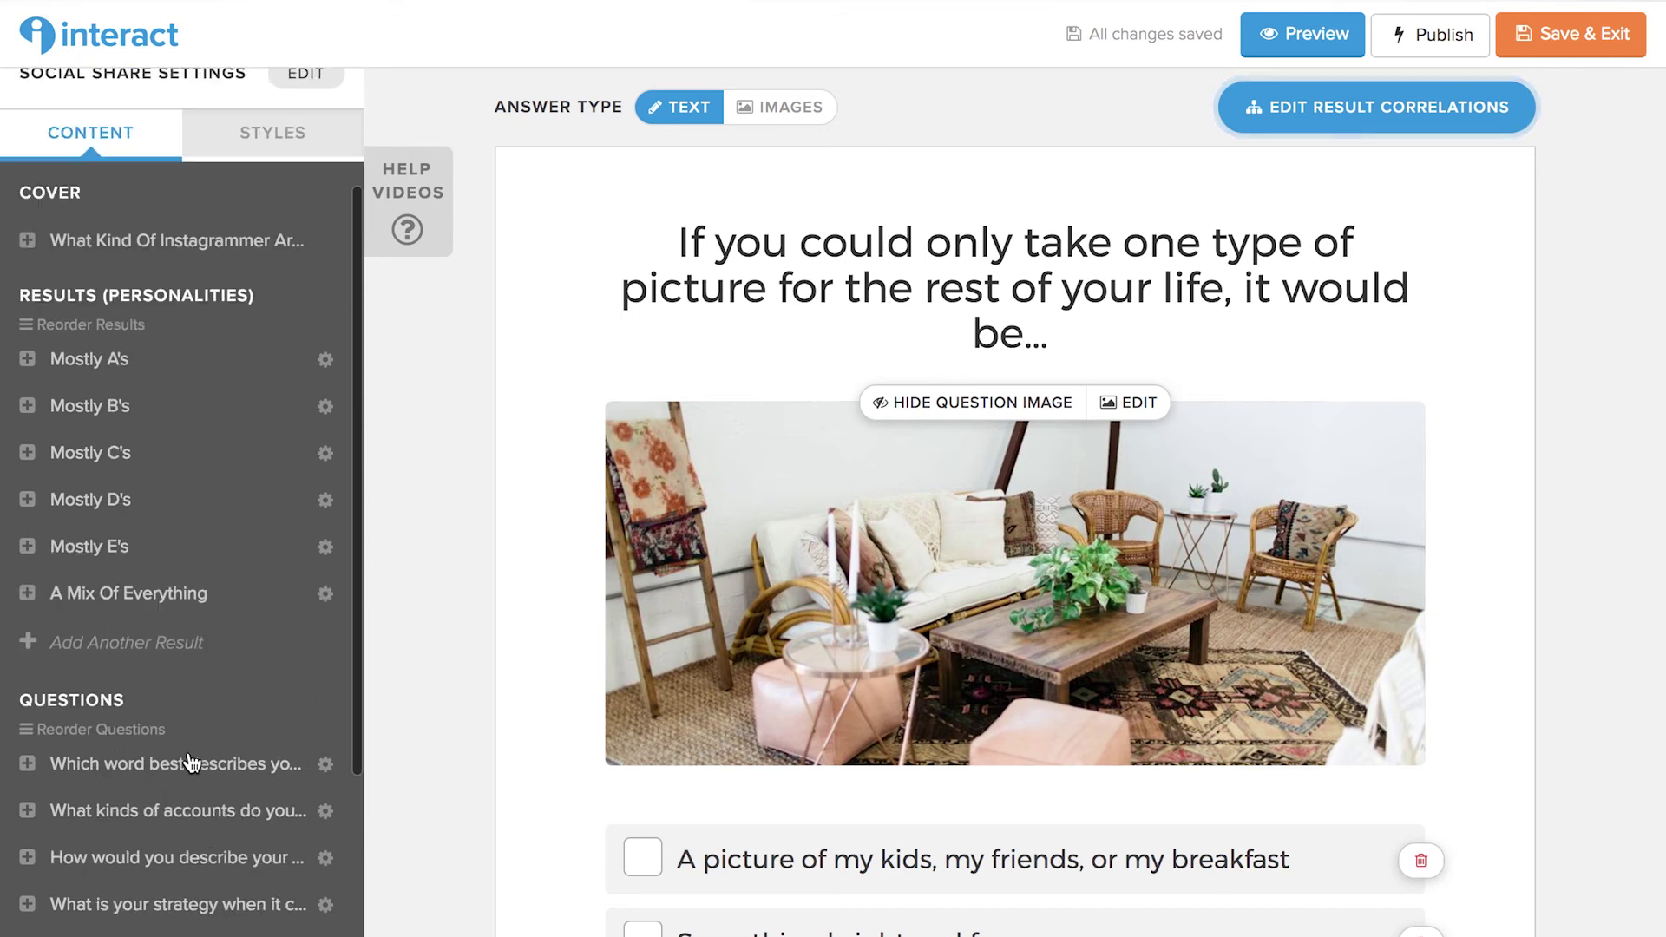
pyautogui.scroll(5, 187, 761)
pyautogui.scroll(1, 173, 598)
pyautogui.scroll(2, 173, 538)
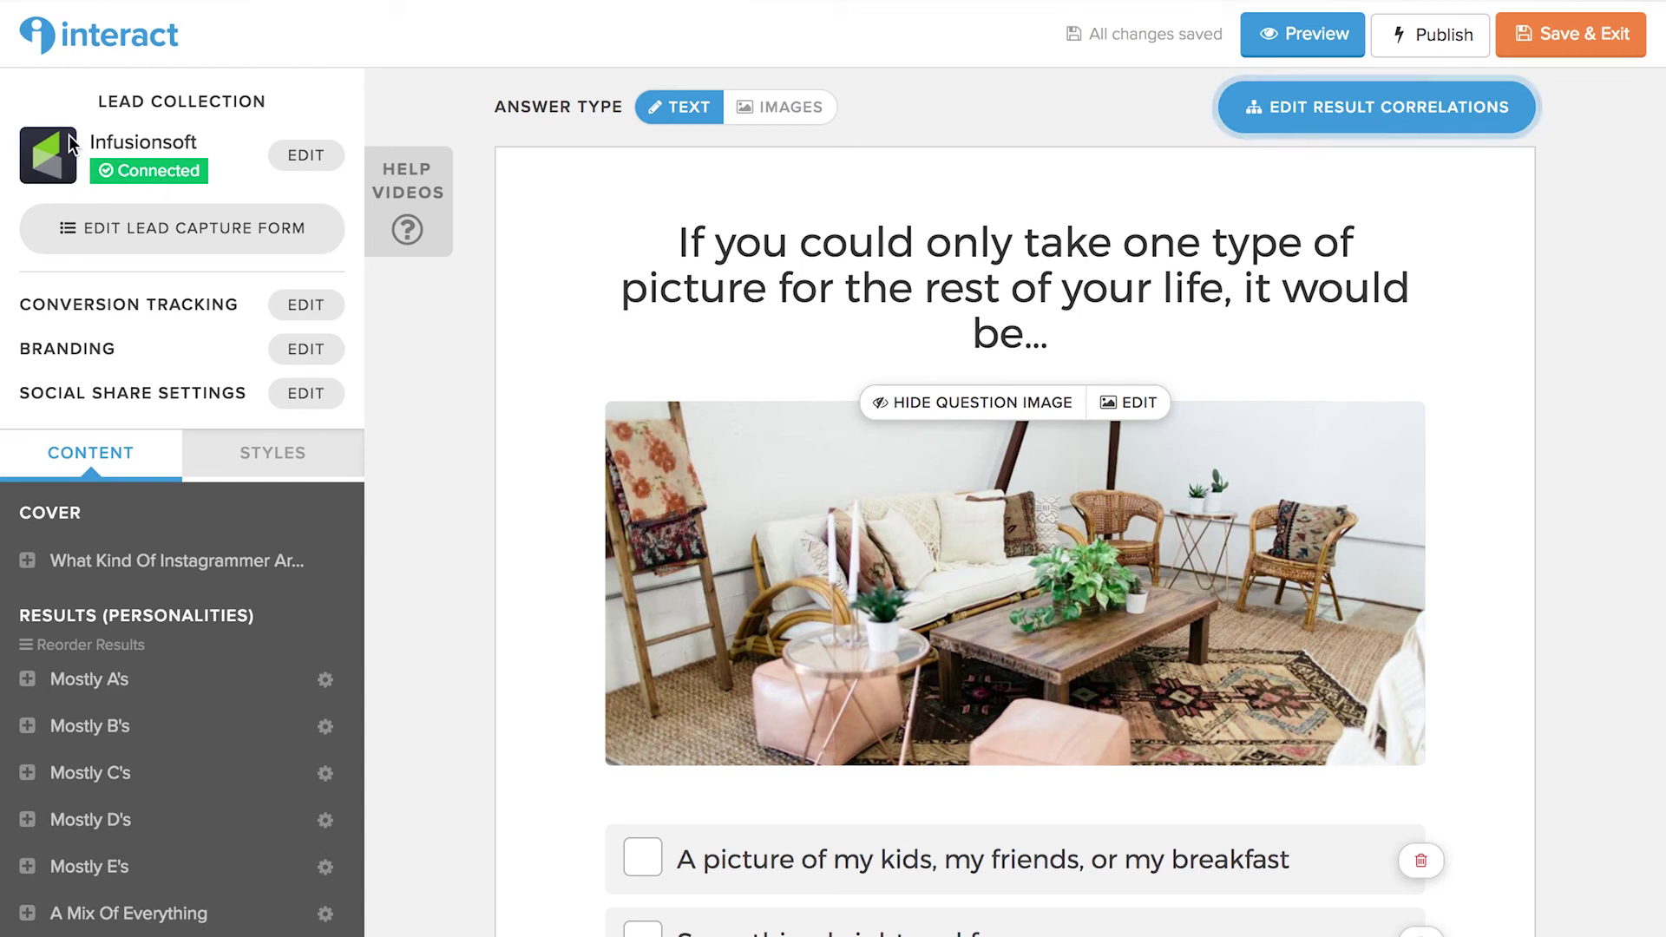
pyautogui.click(285, 168)
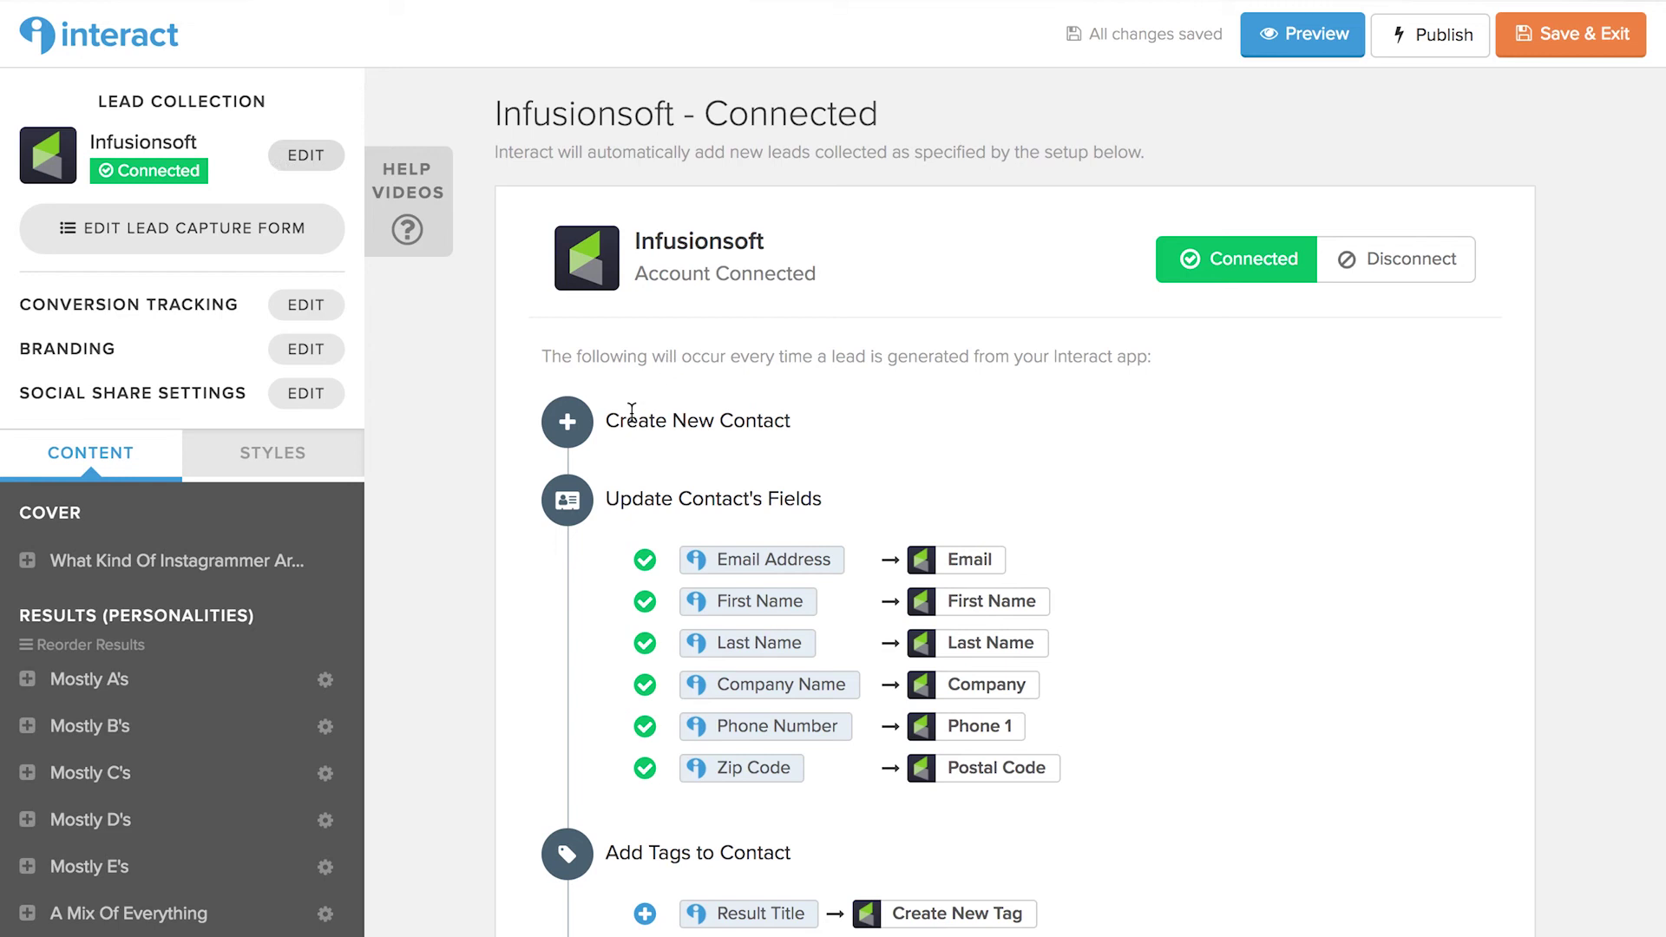
pyautogui.scroll(-2, 631, 410)
# Look over the Infusionsoft field mapping, then return to the Mostly A's result.
pyautogui.scroll(3, 748, 811)
pyautogui.scroll(-1, 788, 566)
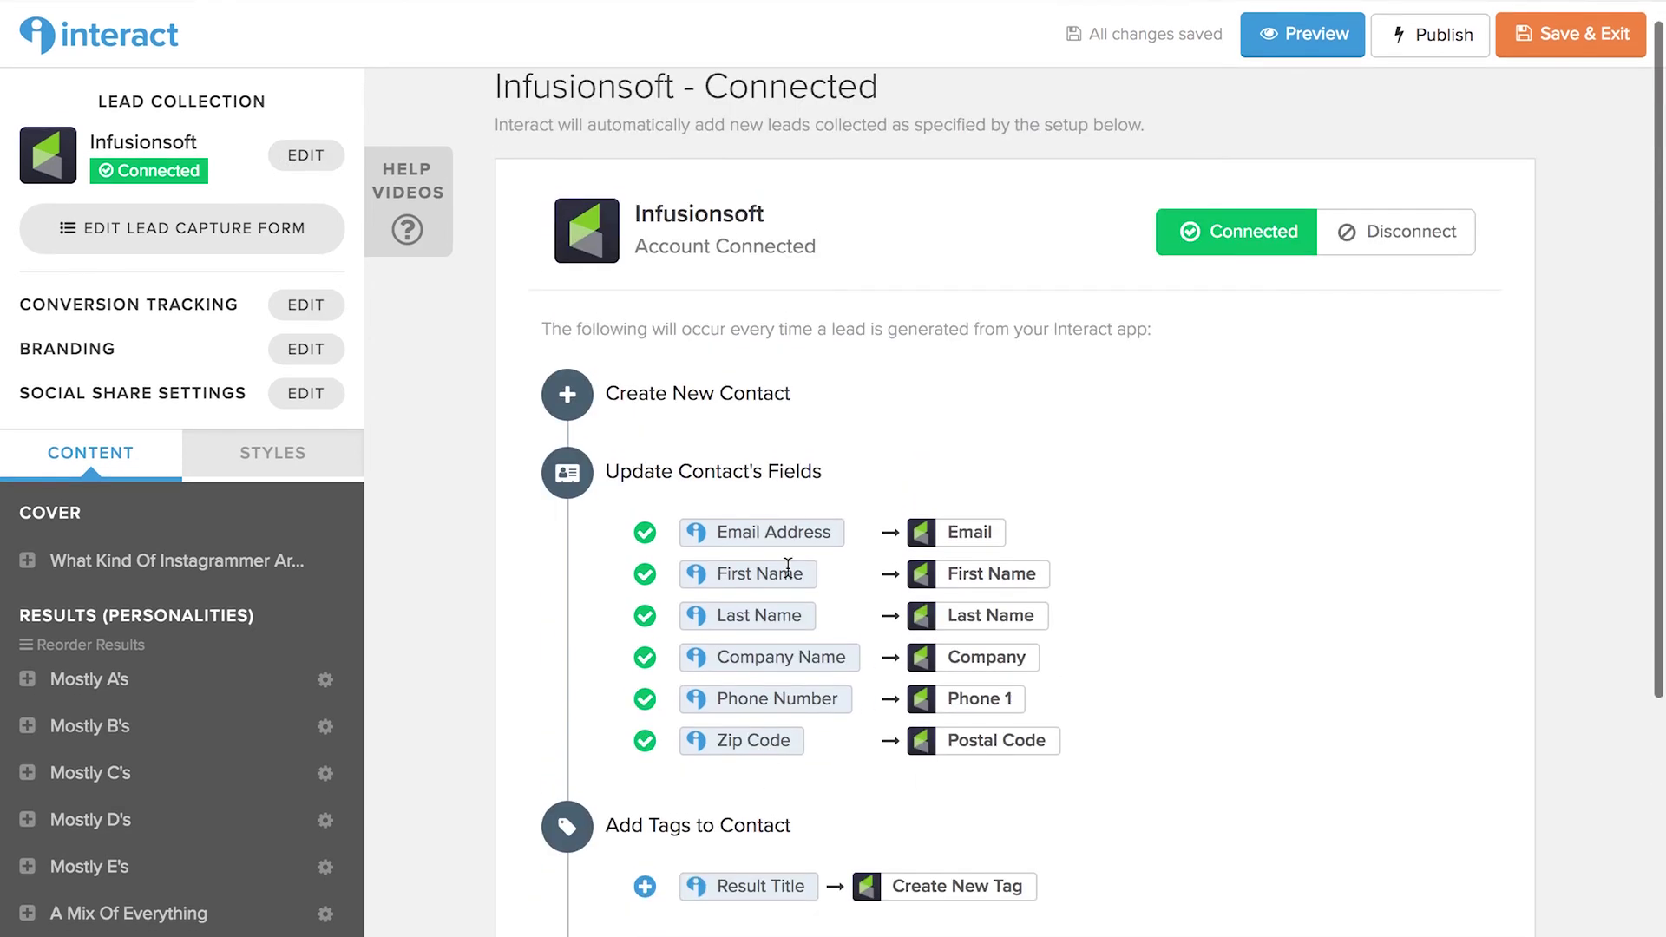
pyautogui.scroll(-6, 789, 501)
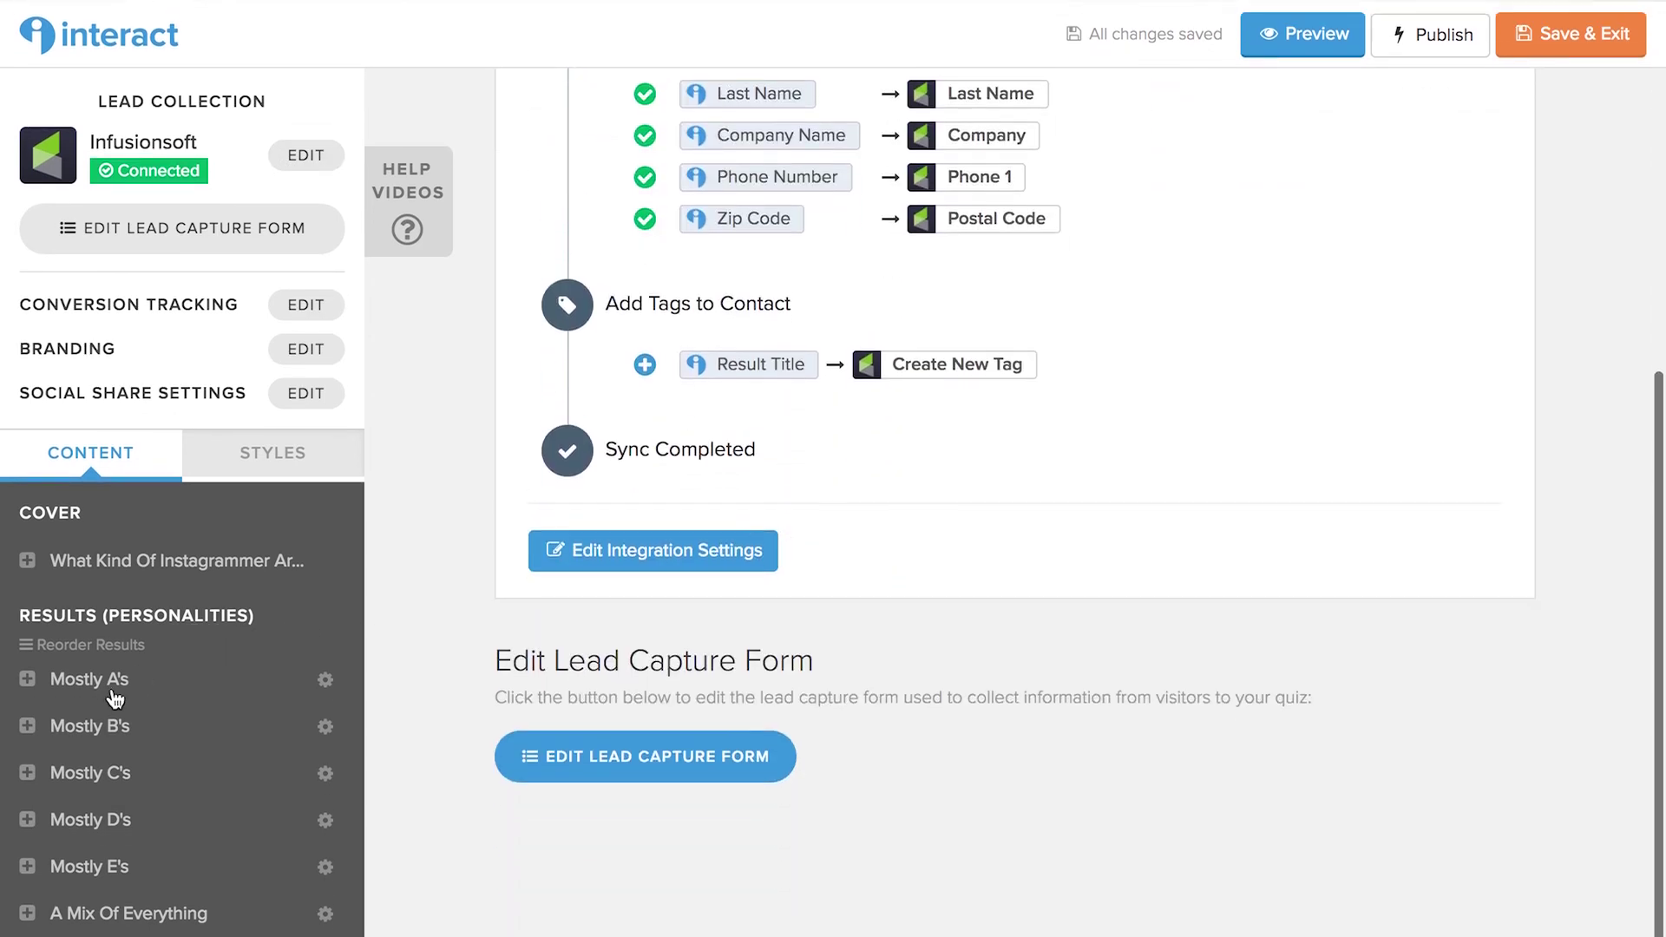
pyautogui.click(109, 681)
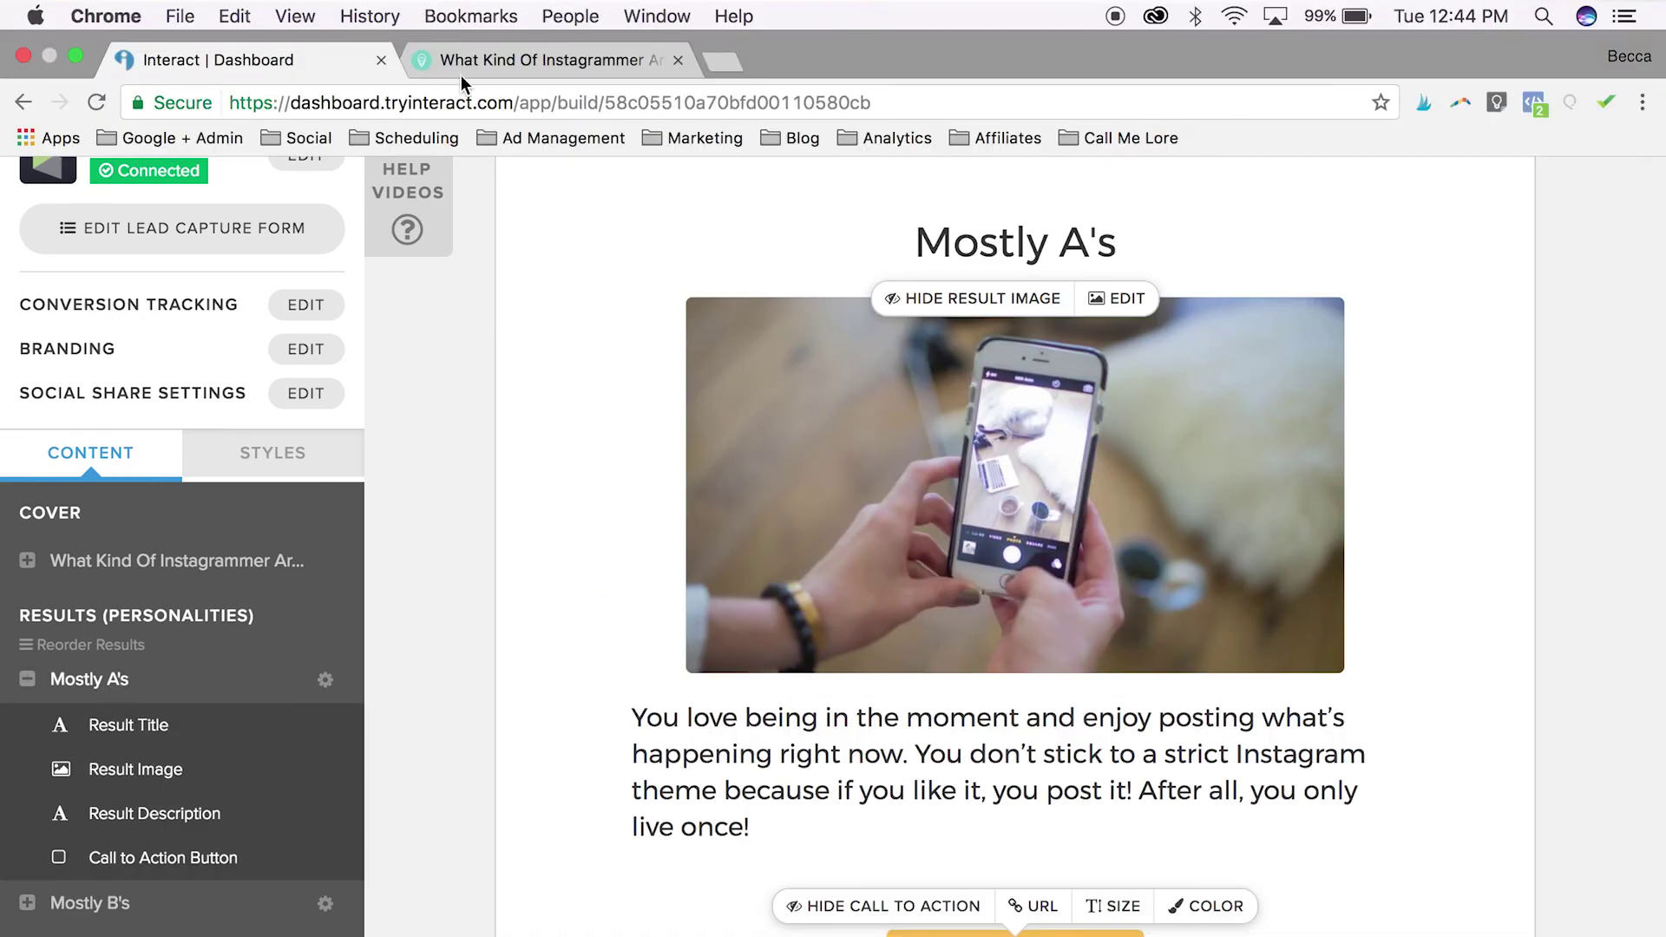
# Switch to the Bloguettes post and scroll to the quiz's 'A Mix Of Everything' result.
pyautogui.click(466, 59)
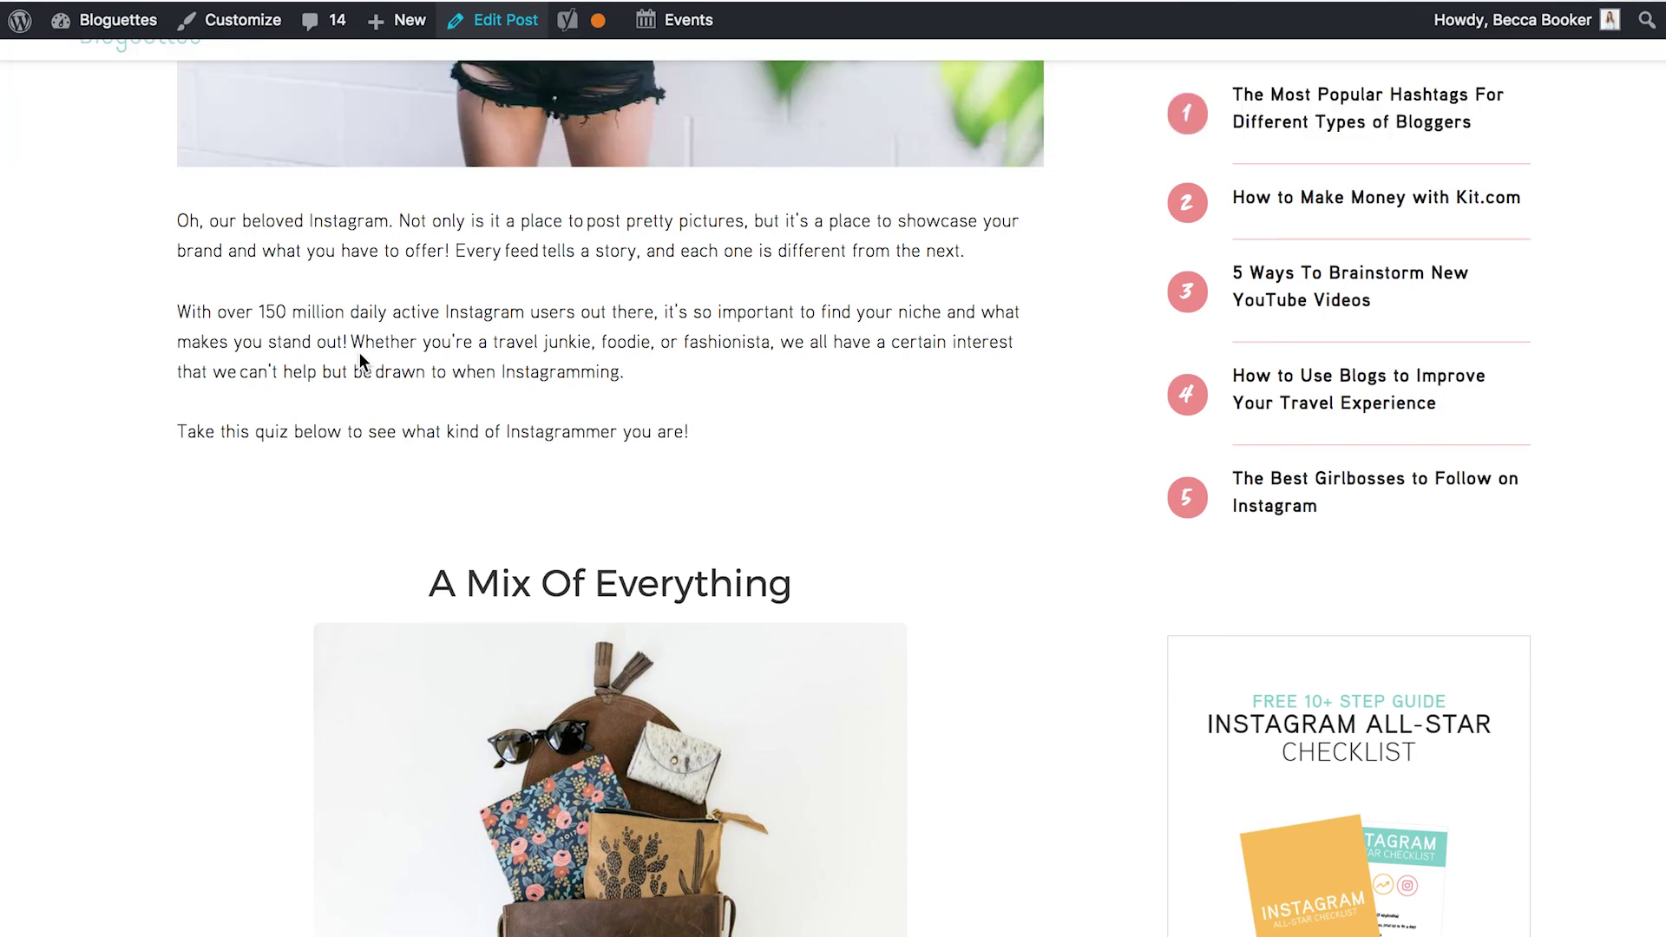
pyautogui.scroll(3, 543, 644)
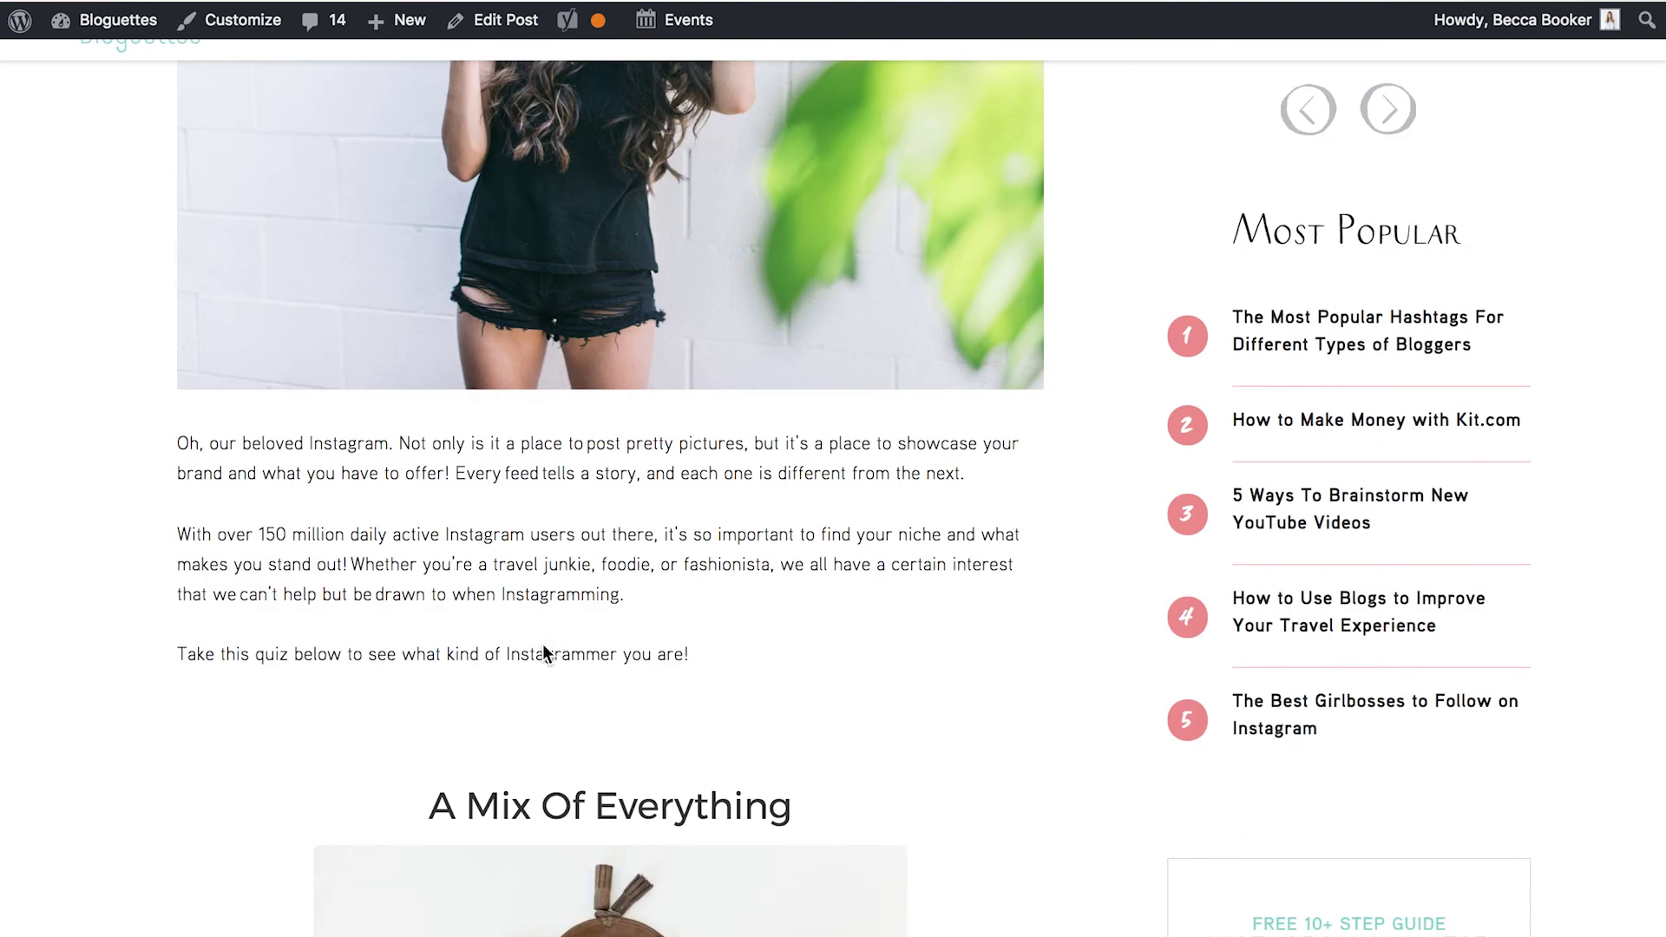
pyautogui.scroll(3, 543, 643)
pyautogui.scroll(-2, 543, 643)
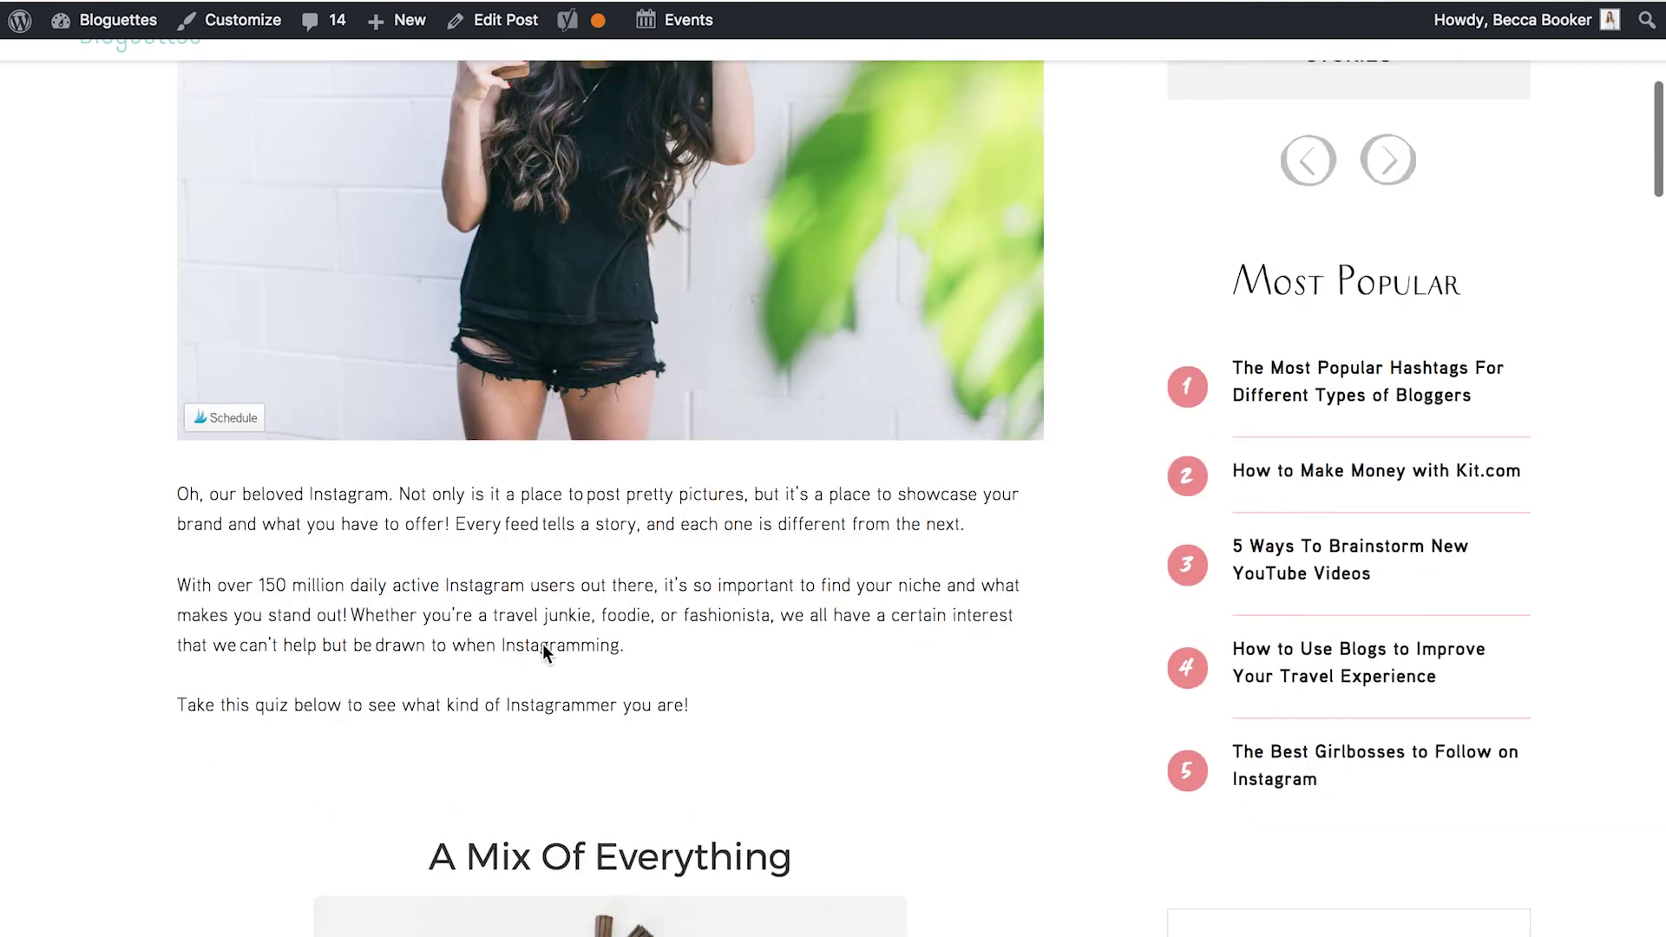
pyautogui.scroll(-5, 543, 644)
pyautogui.scroll(-3, 539, 644)
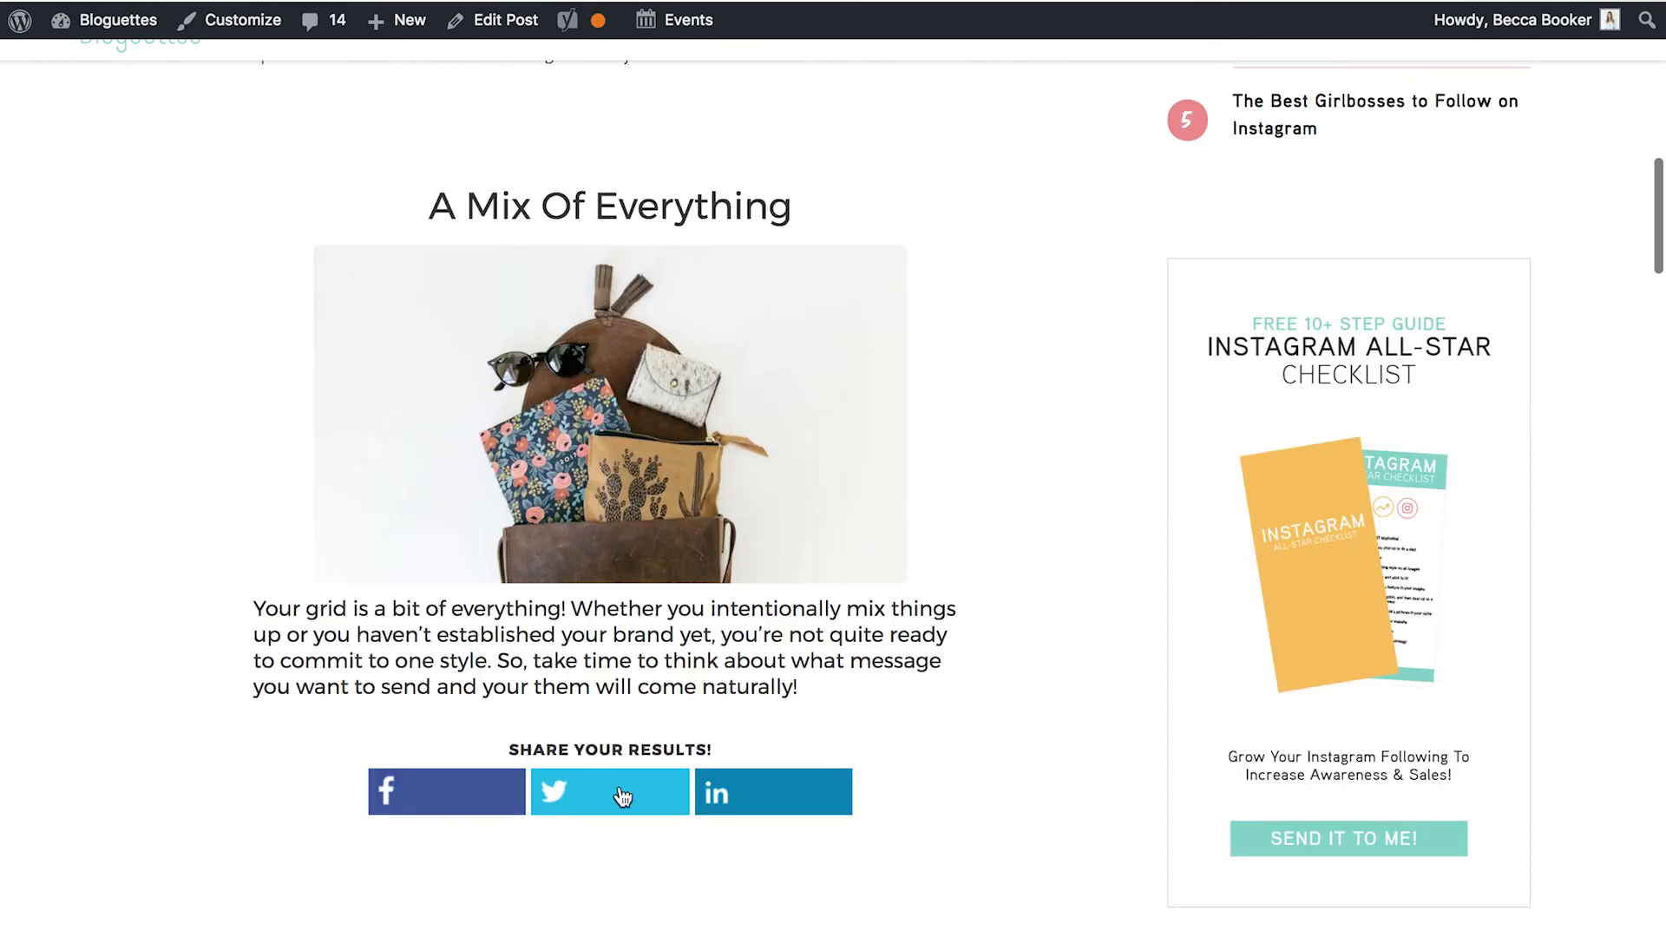
pyautogui.scroll(-6, 505, 748)
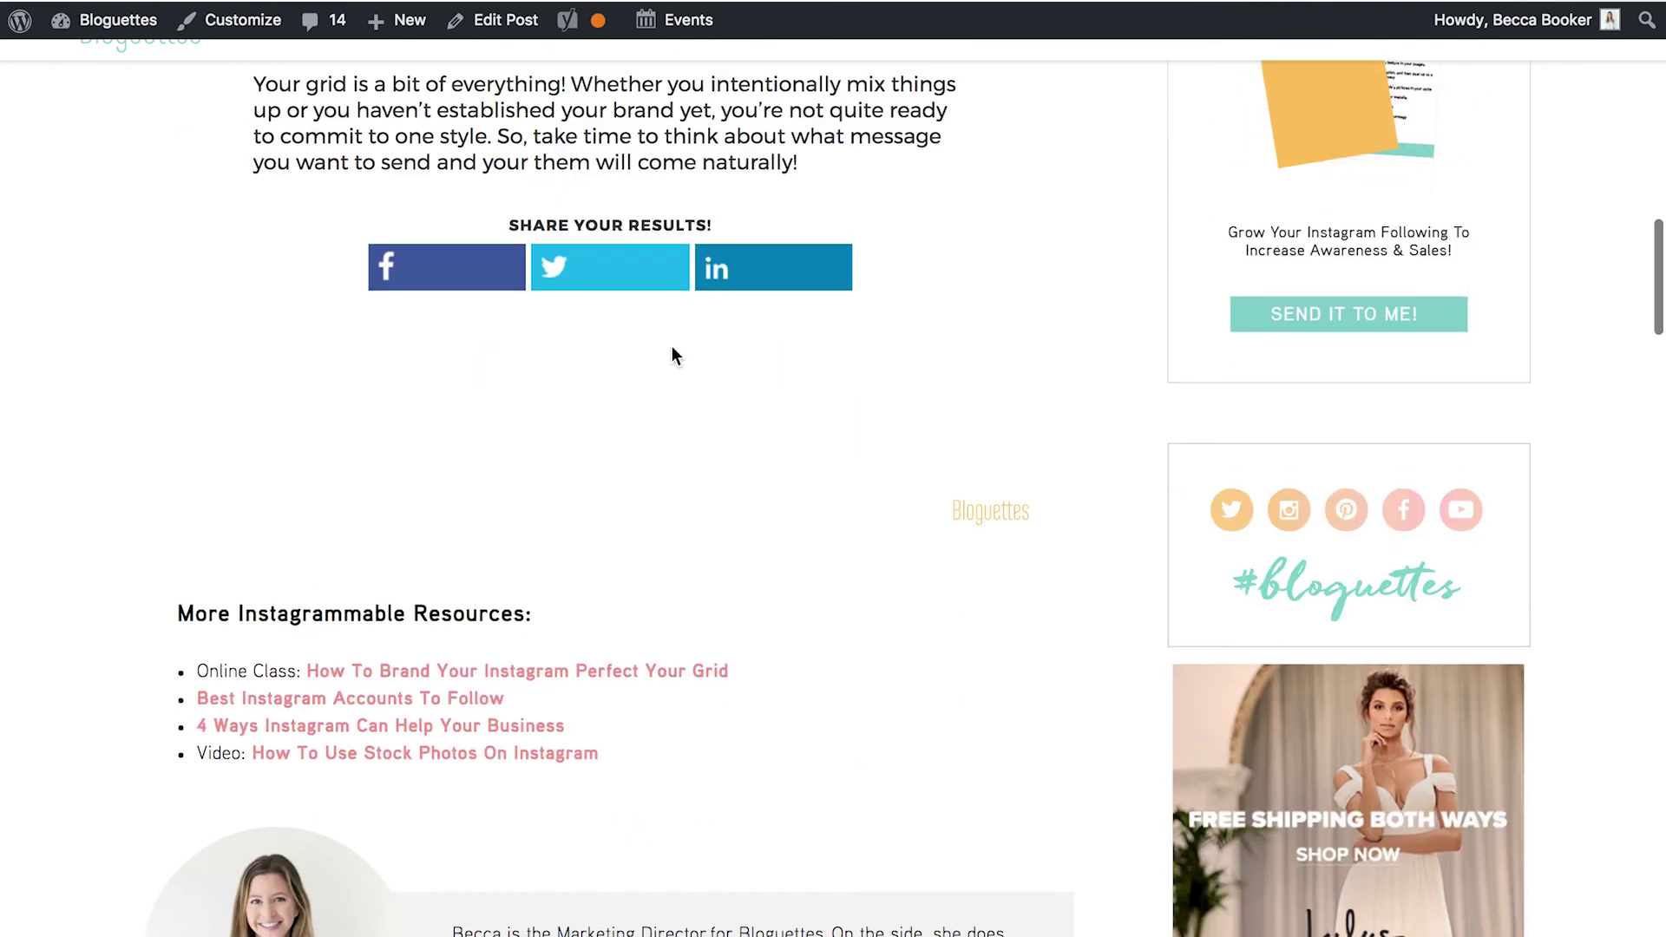
pyautogui.scroll(3, 671, 354)
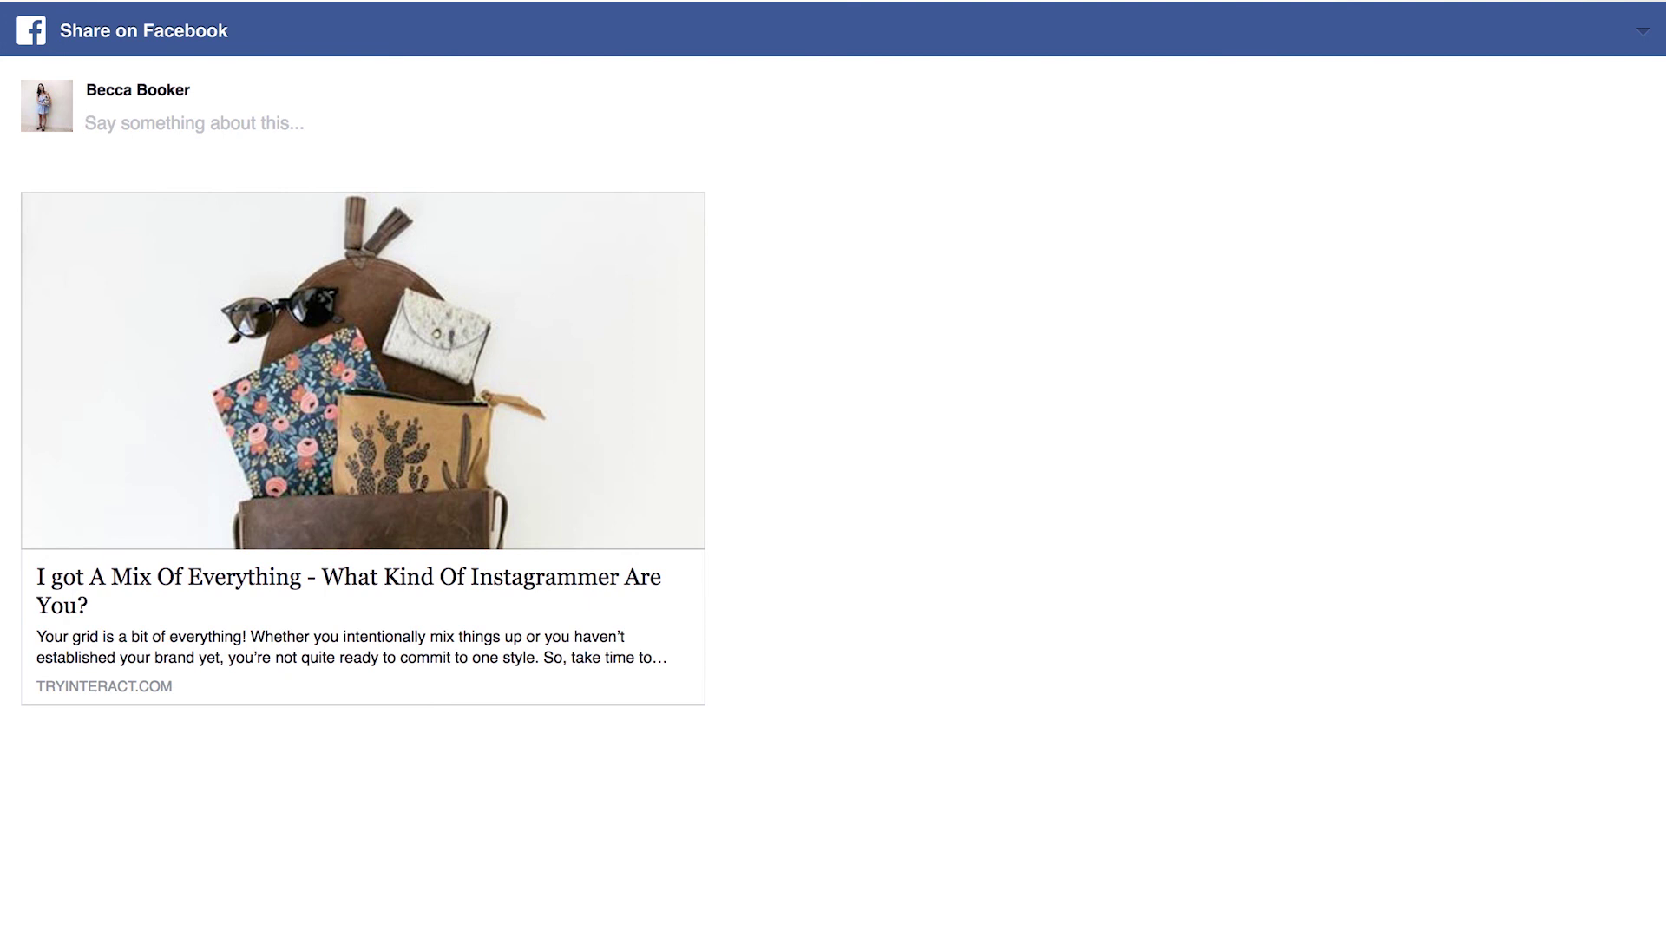
# Close the Share on Facebook window and confirm leaving without posting.
pyautogui.hotkey('ctrl', 'w')
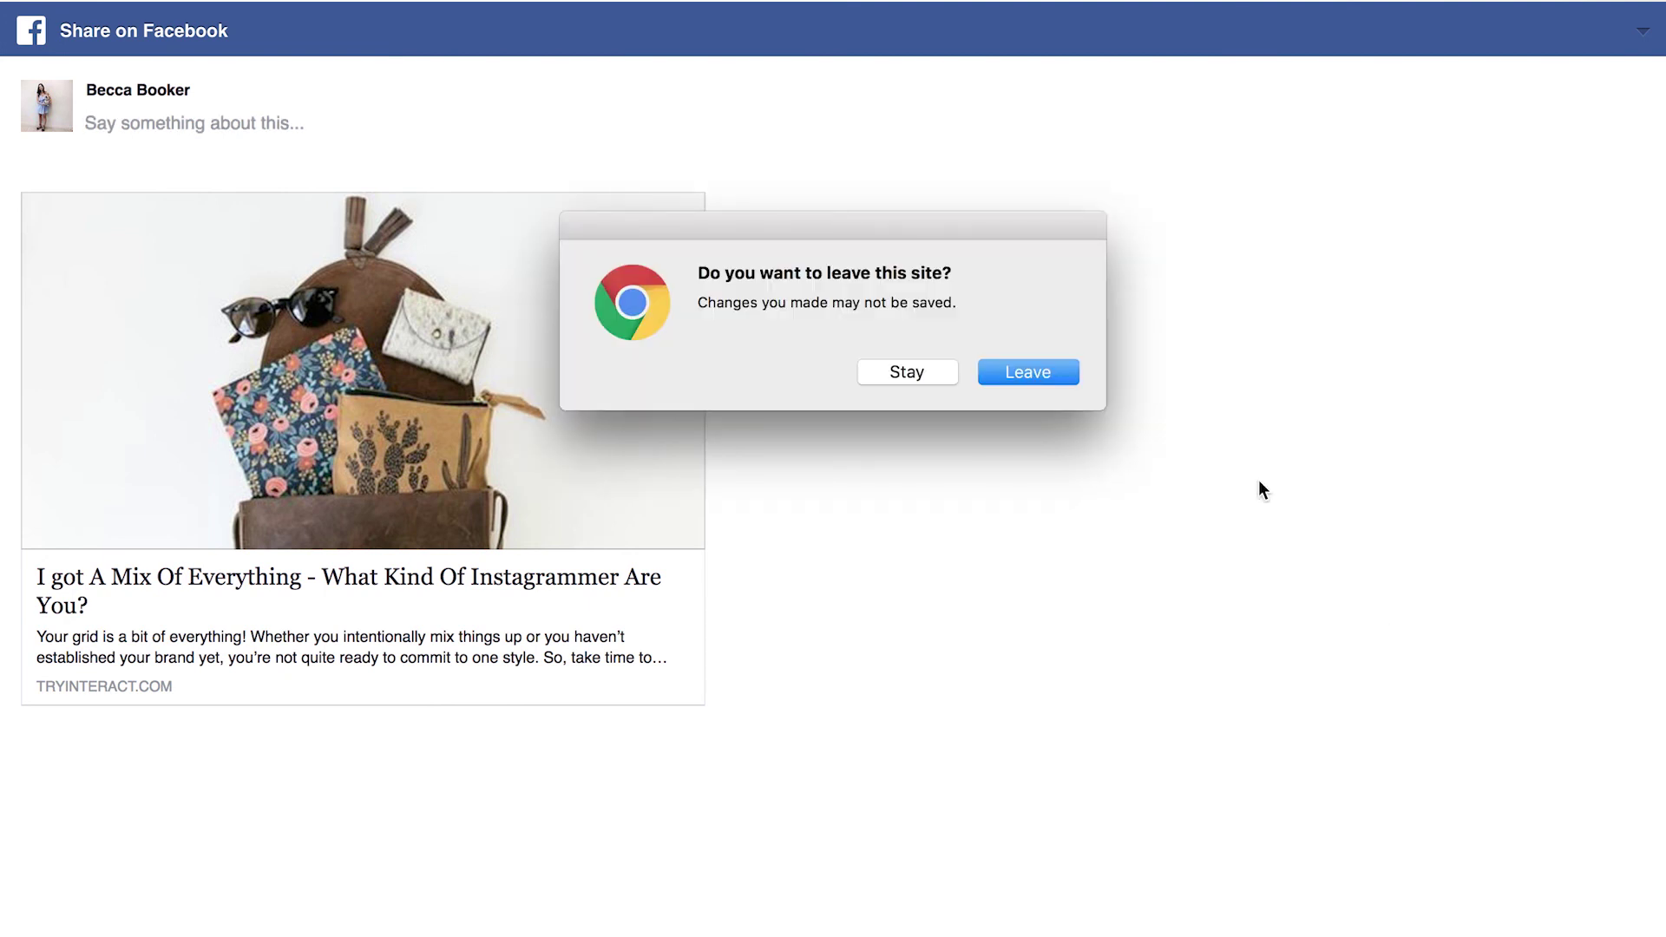
pyautogui.click(1041, 370)
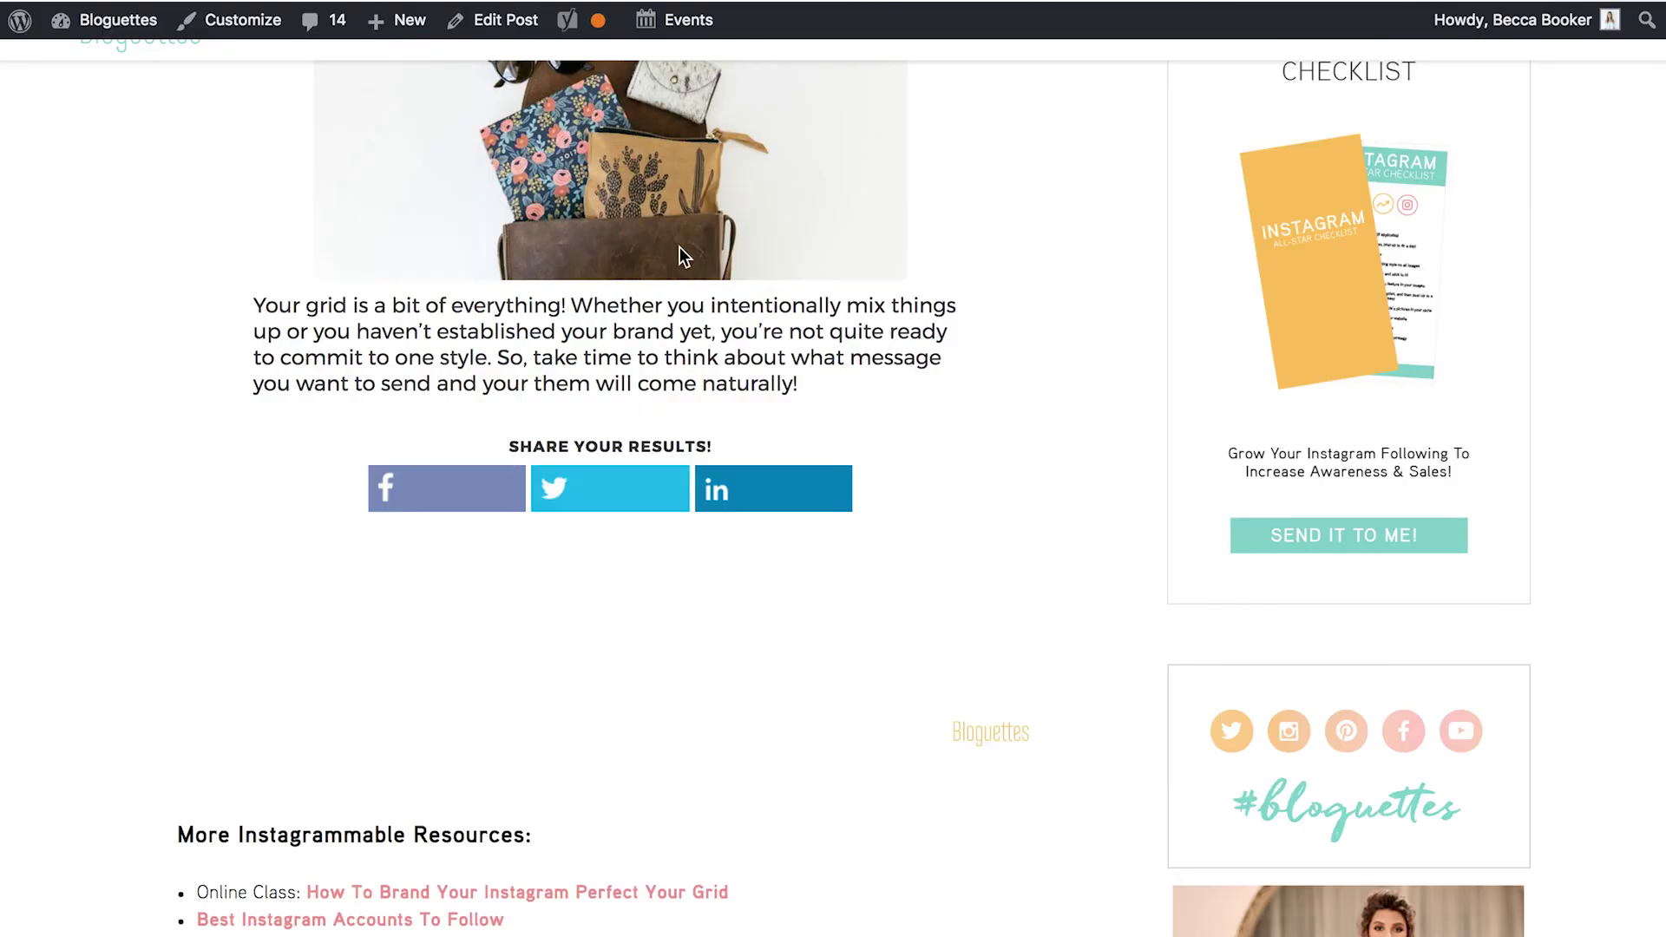